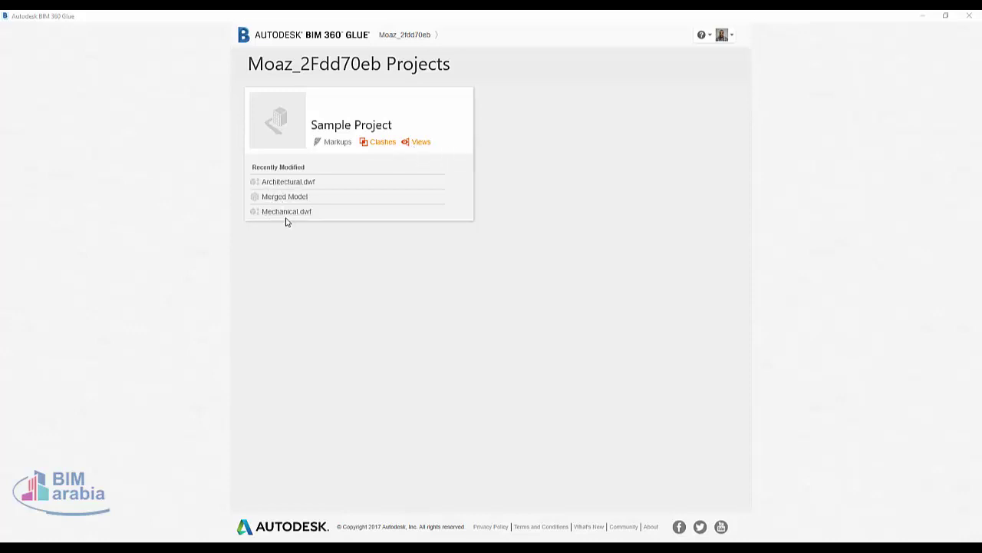
Open Sample Project and show its Models page with the Architectural, Mechanical and Structural .dwf files.
left_click(298, 108)
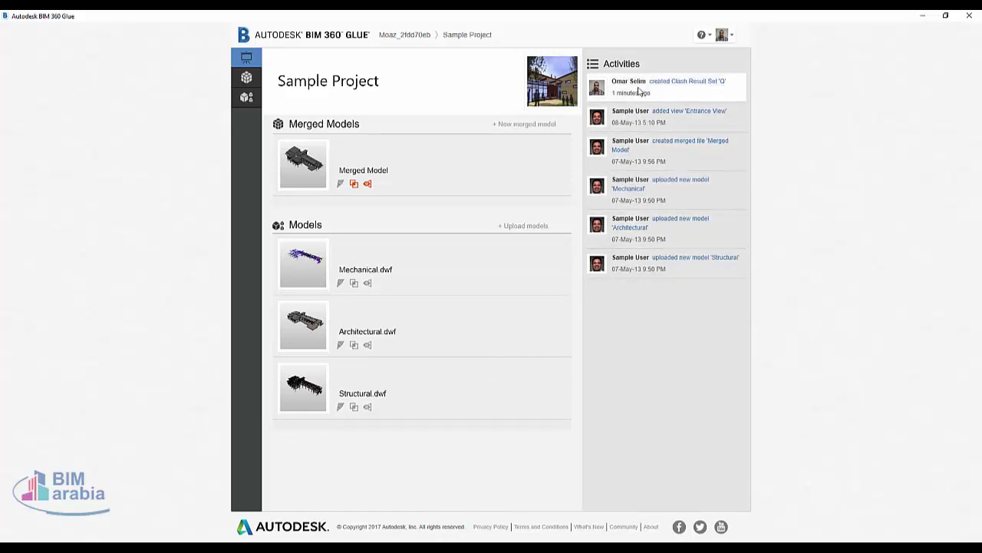
left_click(246, 77)
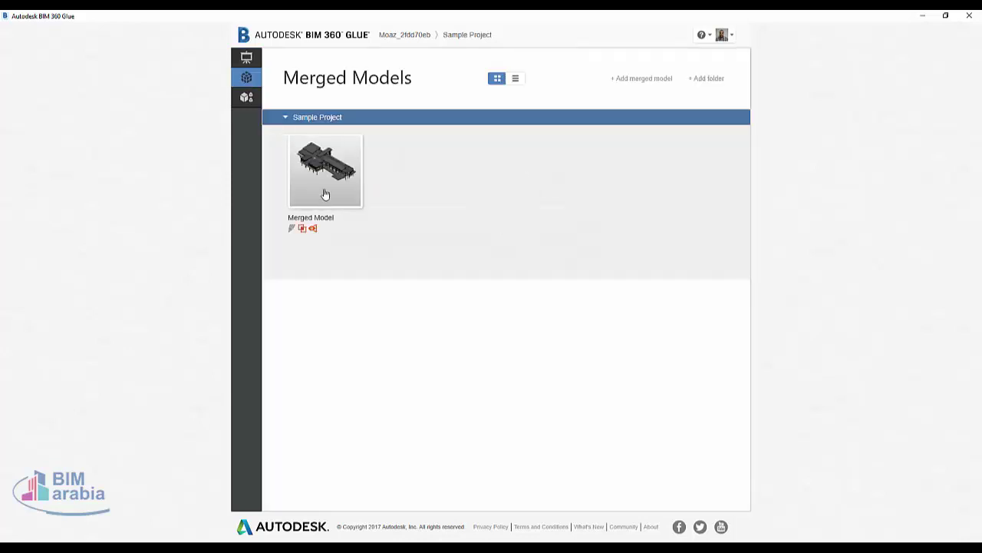
left_click(285, 117)
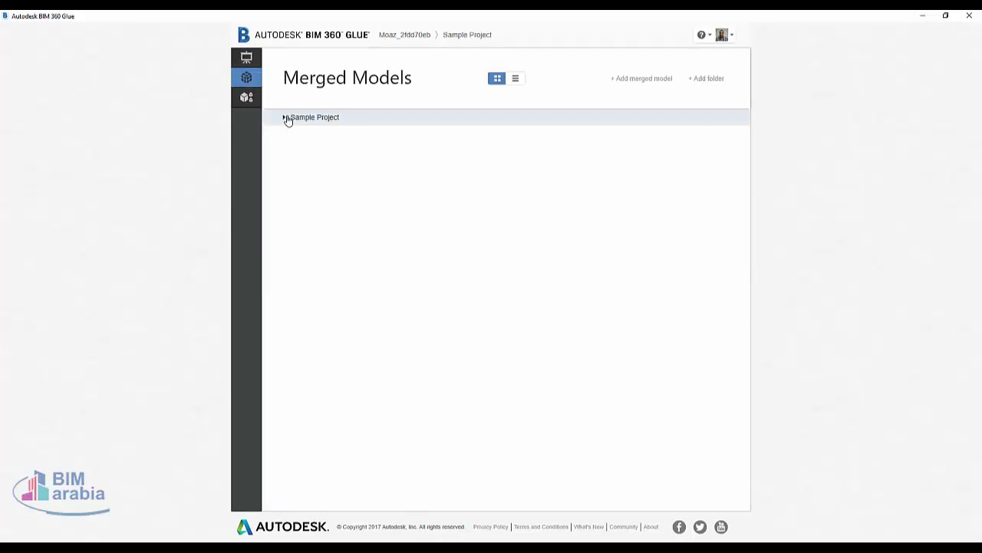
left_click(286, 117)
left_click(305, 121)
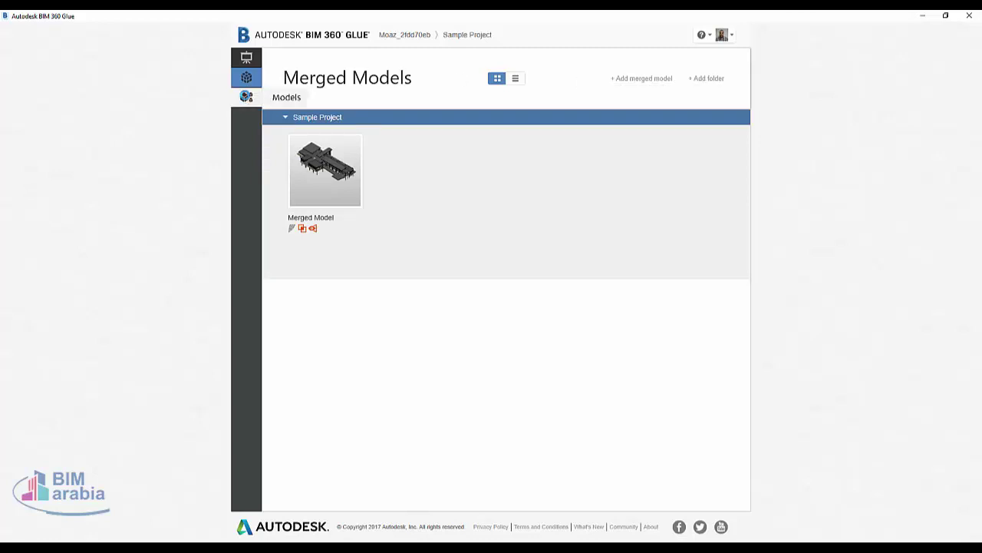
left_click(247, 97)
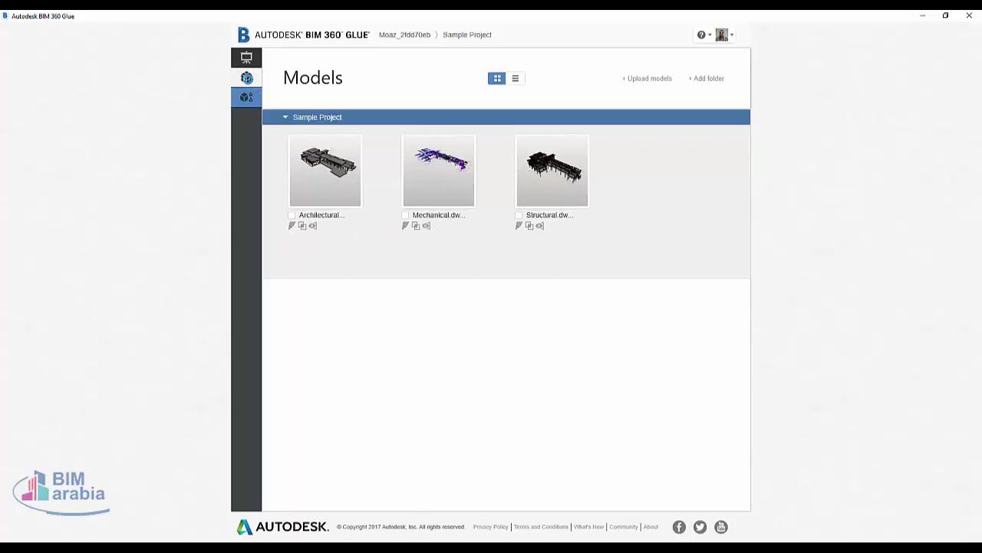
Go back to the Merged Models list to open the Merged Model in the viewer.
left_click(246, 77)
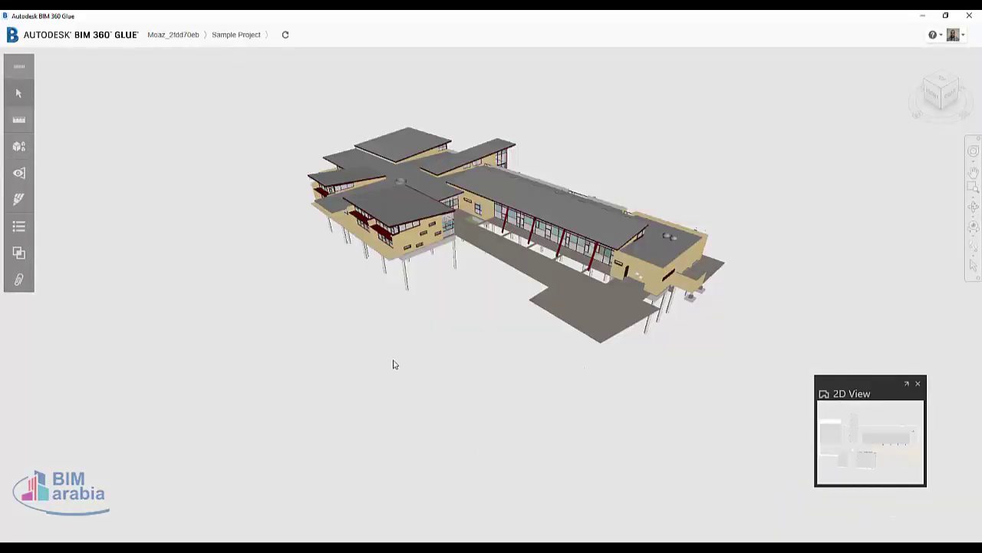
Orbit the building to a more top-down view, turn on selection and pick the upper-left roof.
left_click_drag(478, 261, 439, 326)
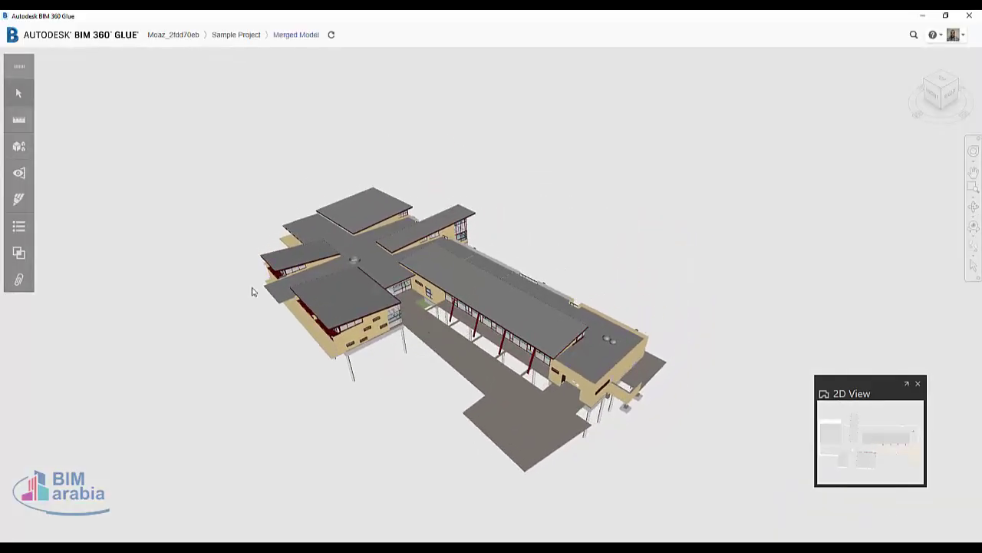
scroll(387, 342, "up", 2)
scroll(322, 215, "down", 4)
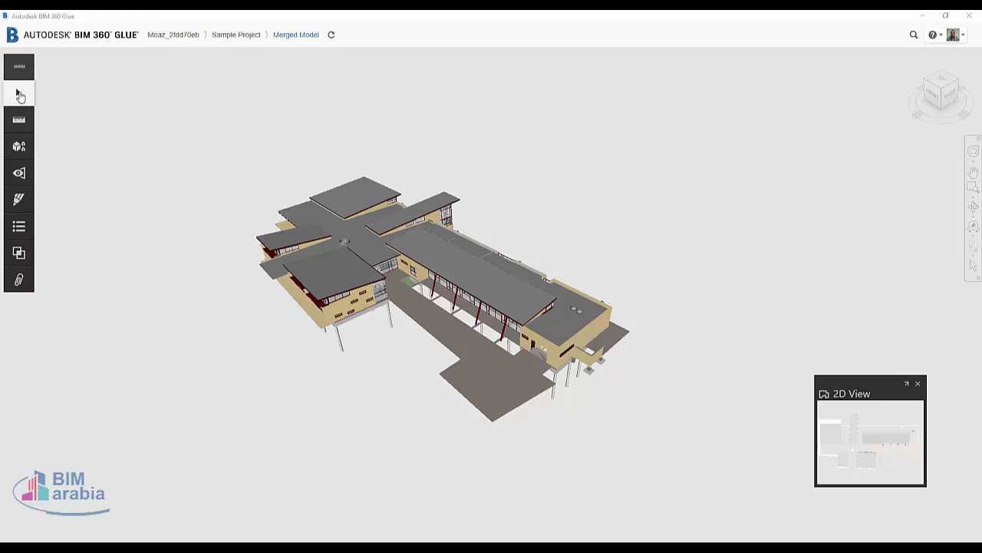
left_click(19, 93)
left_click(364, 206)
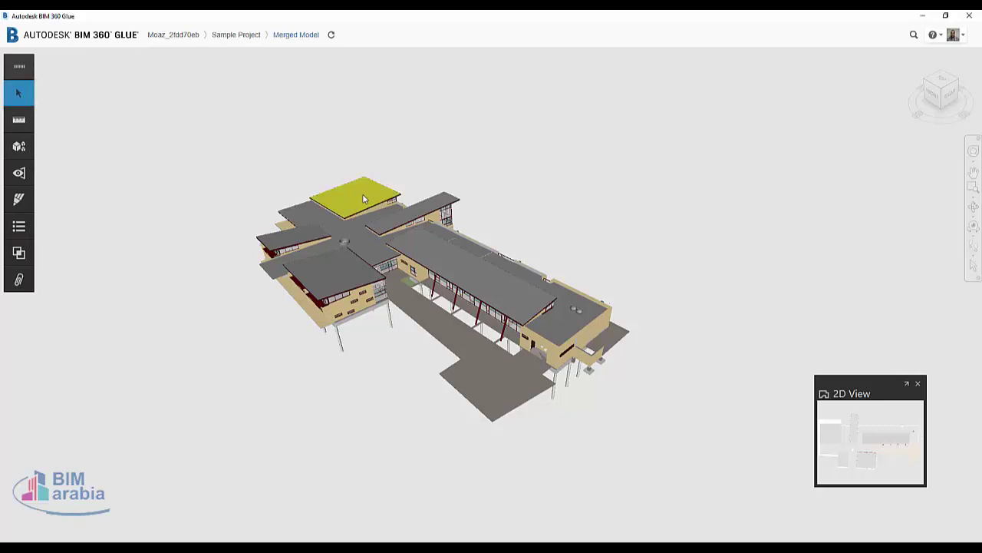
Try point-to-point, angle and area measurements on the roof, then clear them.
left_click(19, 123)
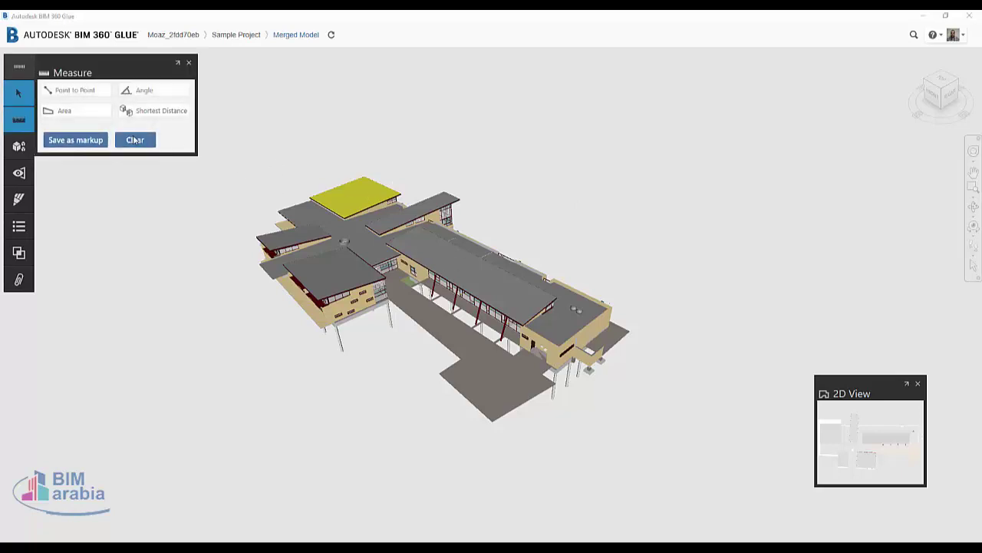
left_click(69, 91)
left_click(393, 245)
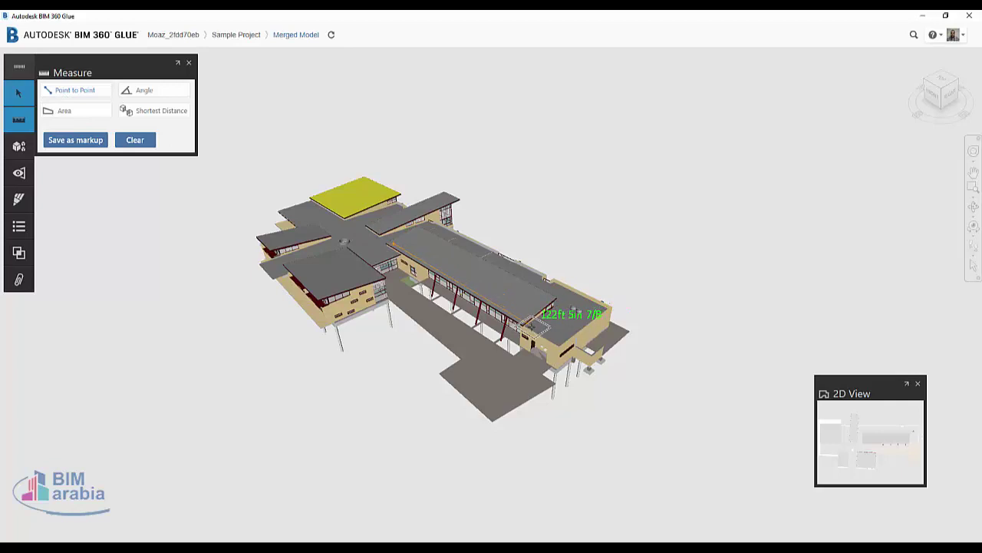
left_click(538, 326)
left_click(146, 90)
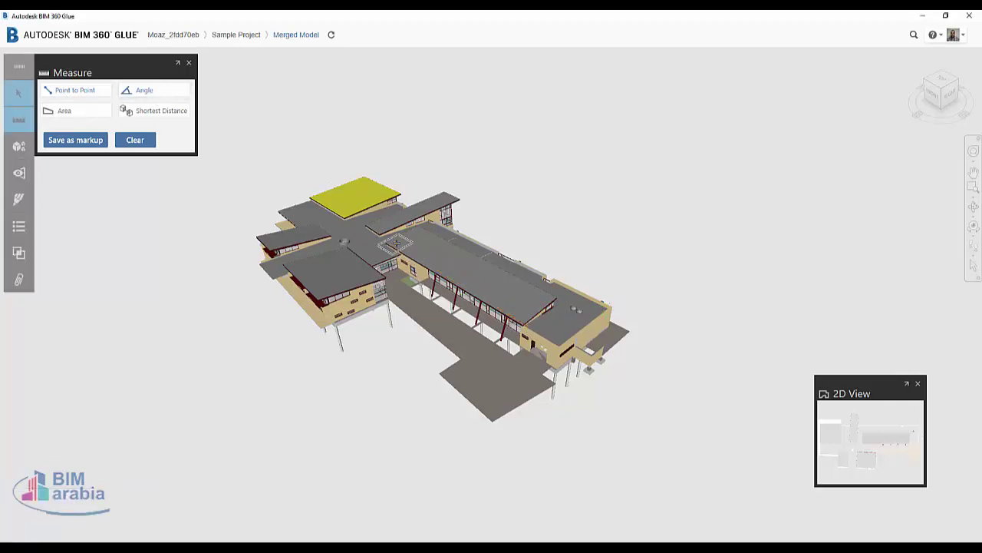
left_click(558, 294)
left_click(64, 110)
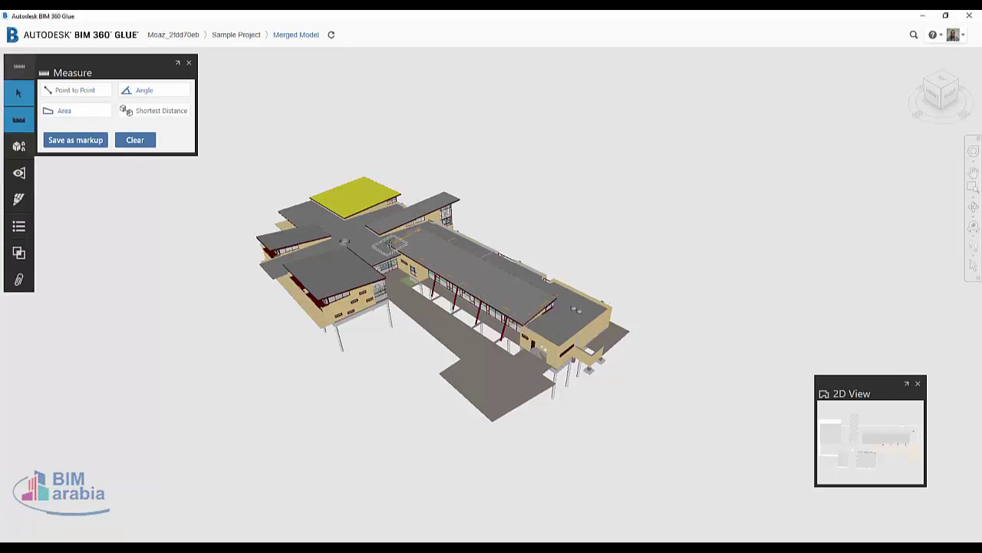
left_click(526, 322)
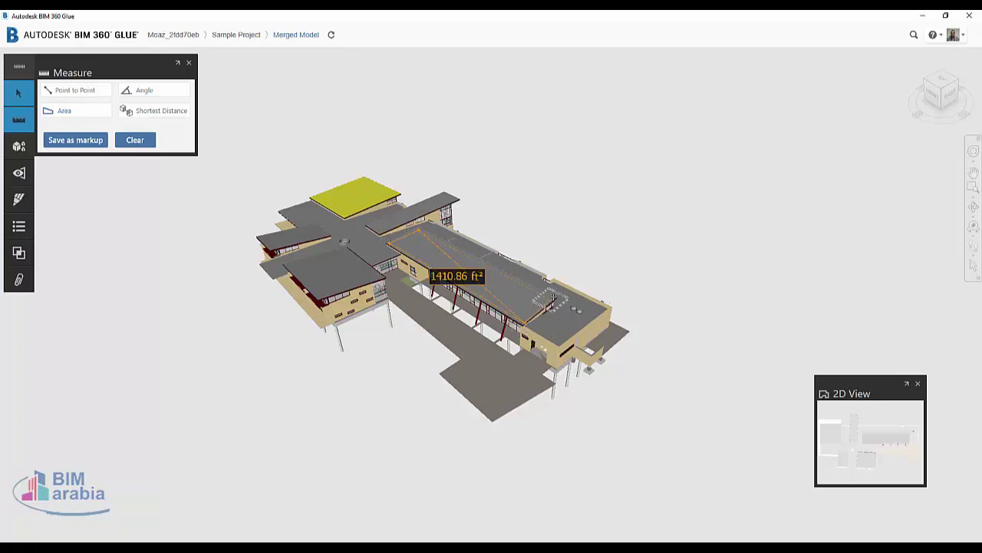
key("Escape")
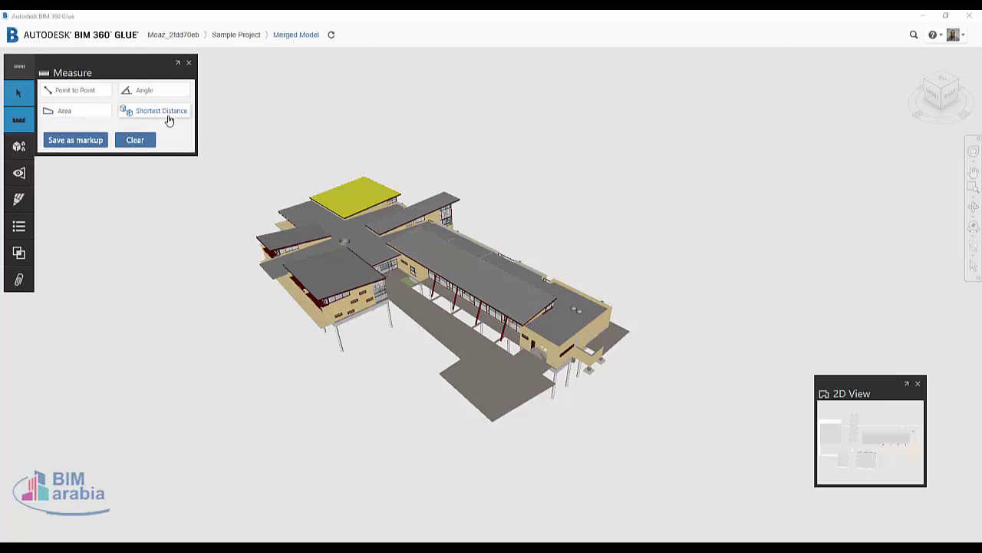
Select the long roof and the small upper roof and save them as a markup.
left_click(339, 247)
left_click(379, 228)
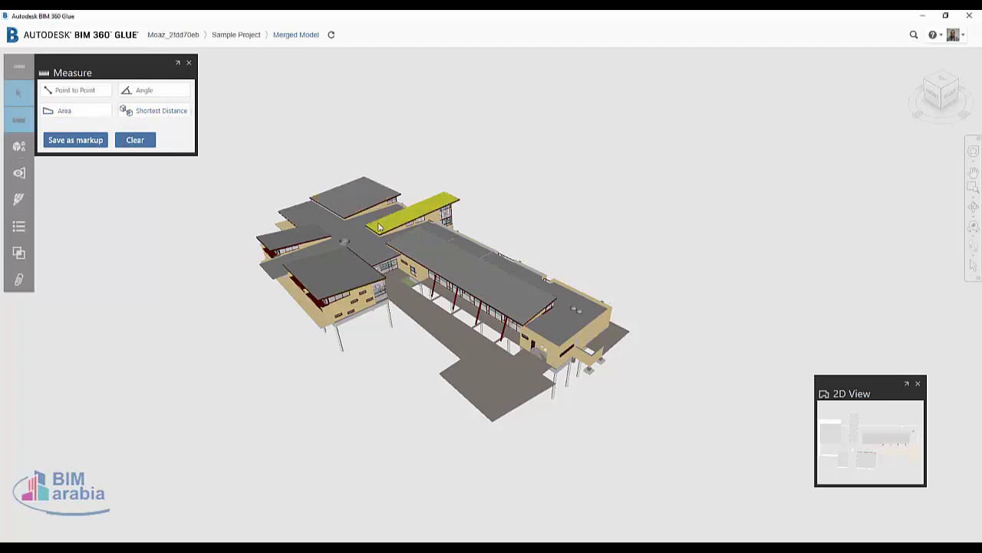
left_click(417, 247)
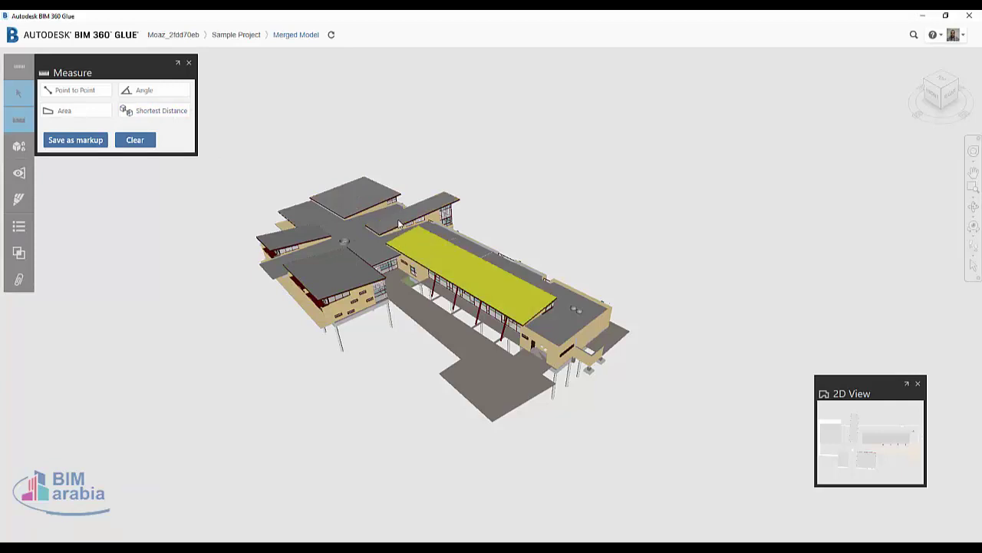
left_click(399, 223)
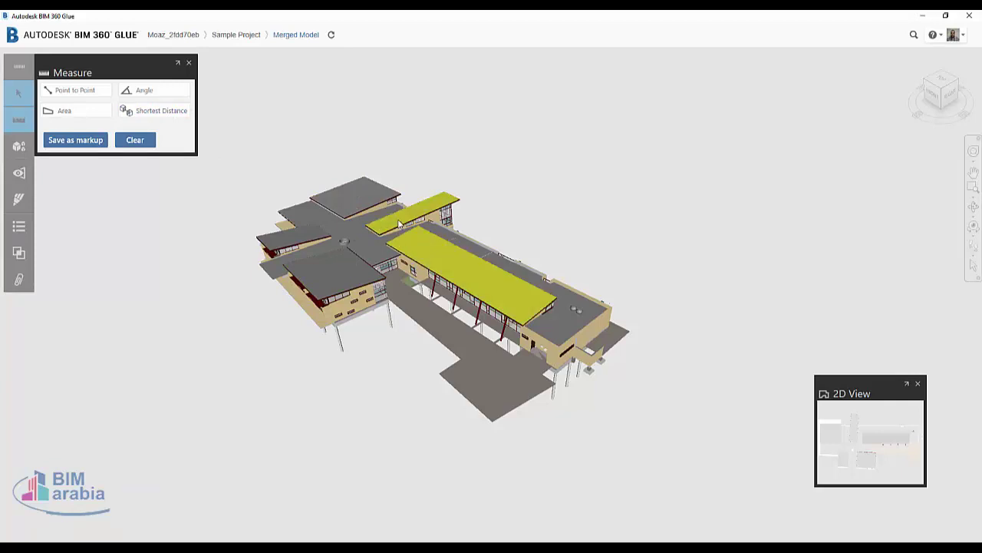
left_click(81, 144)
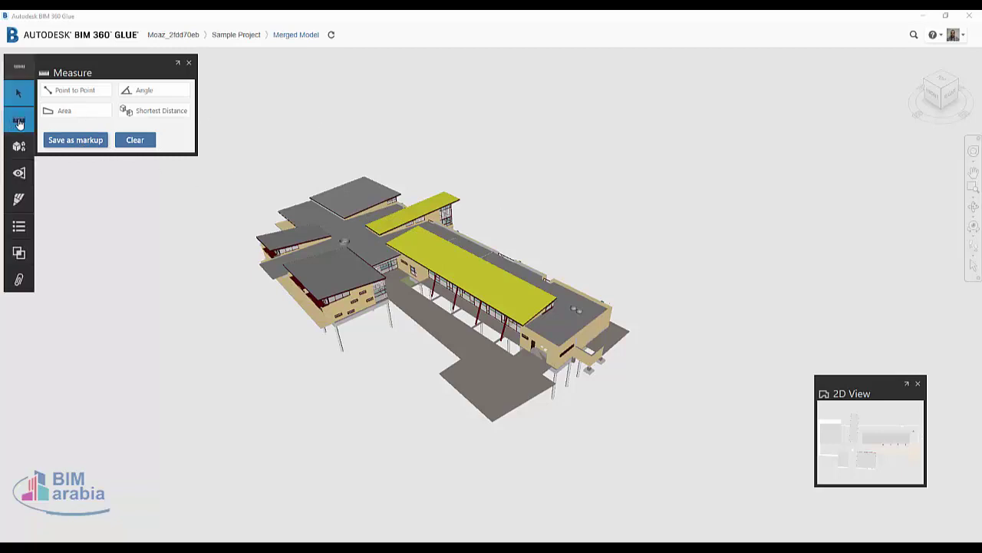
Measure 85ft 10in 1/16 point-to-point along the long roof and save it as a markup.
left_click(74, 92)
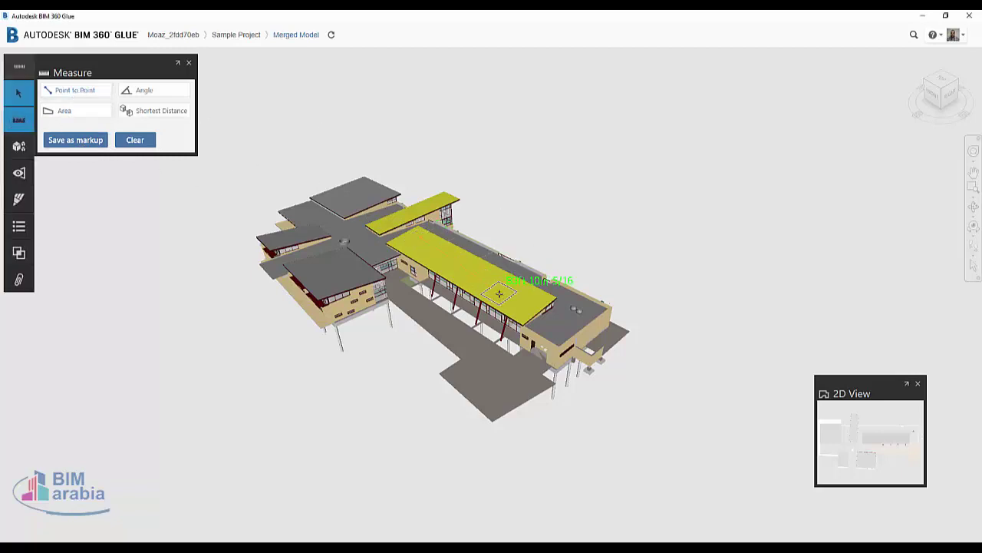
left_click(498, 294)
left_click(83, 145)
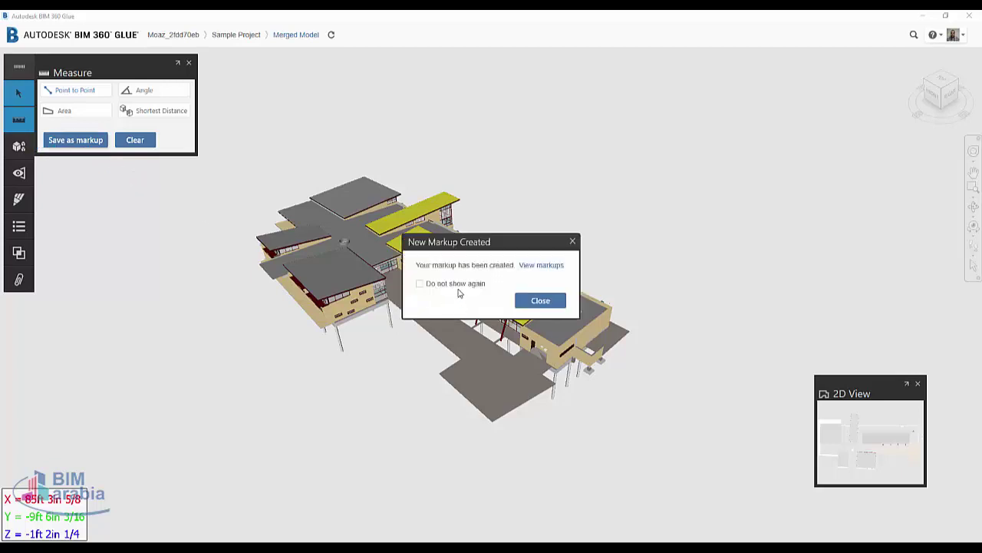
left_click(537, 302)
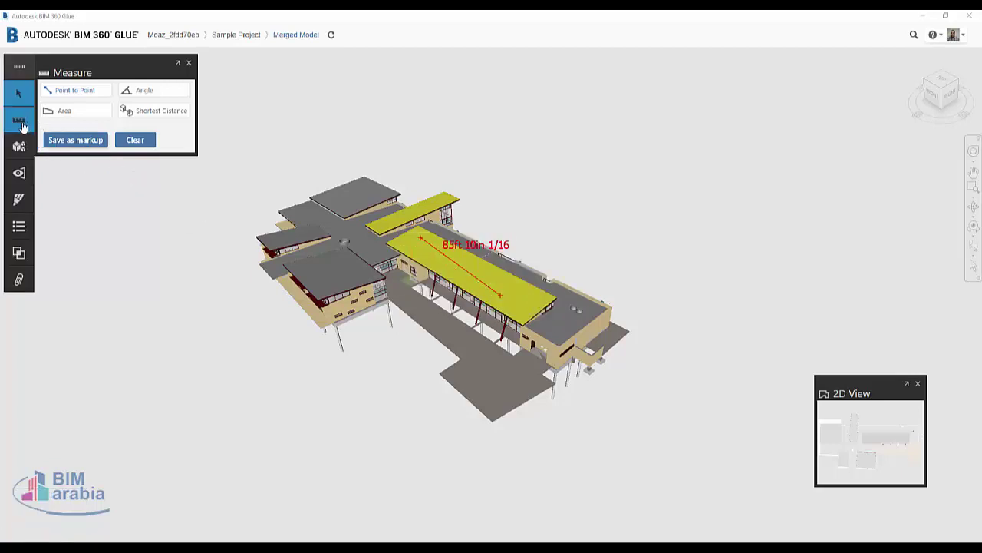
In the model tree, hide Architectural.dwf and then show it again.
left_click(19, 149)
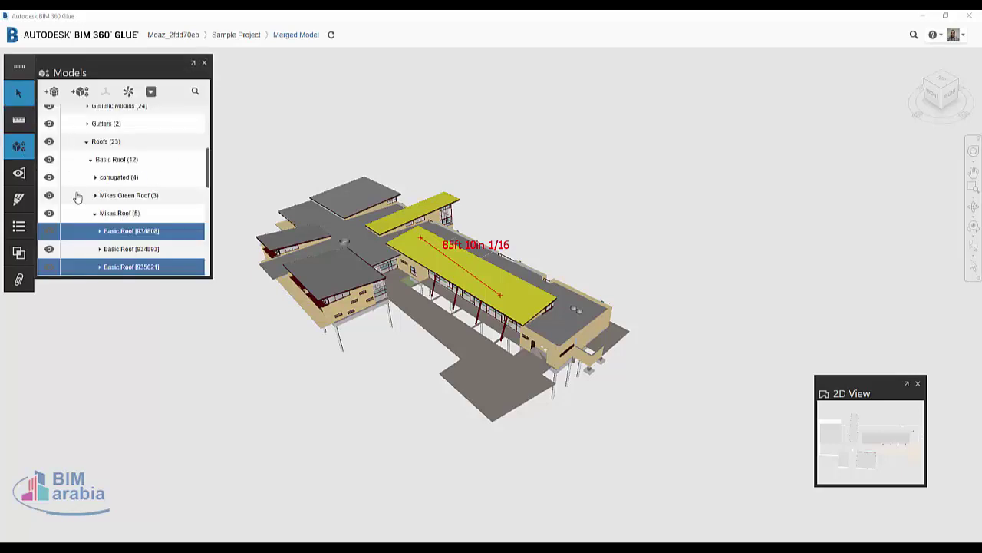
scroll(157, 163, "up", 3)
scroll(142, 169, "up", 2)
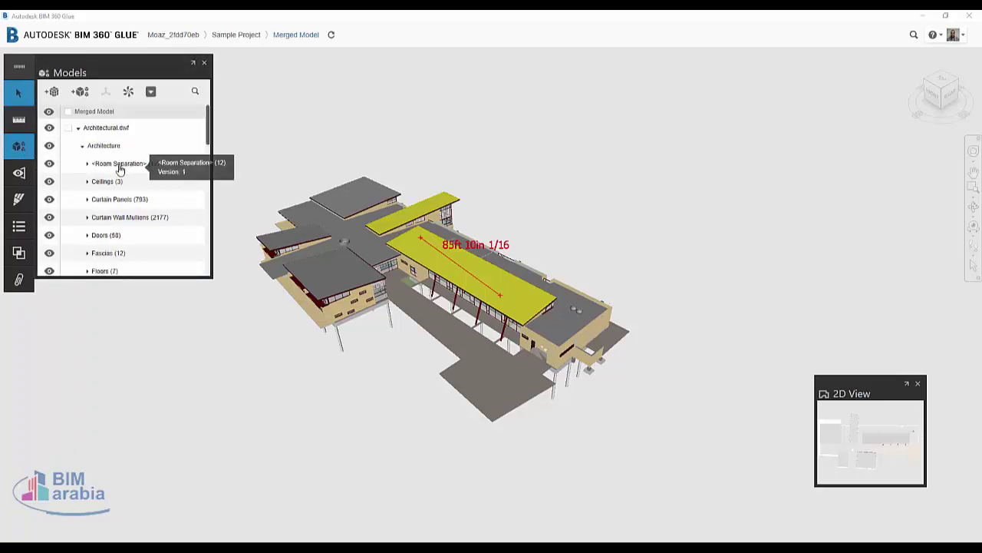
left_click(99, 131)
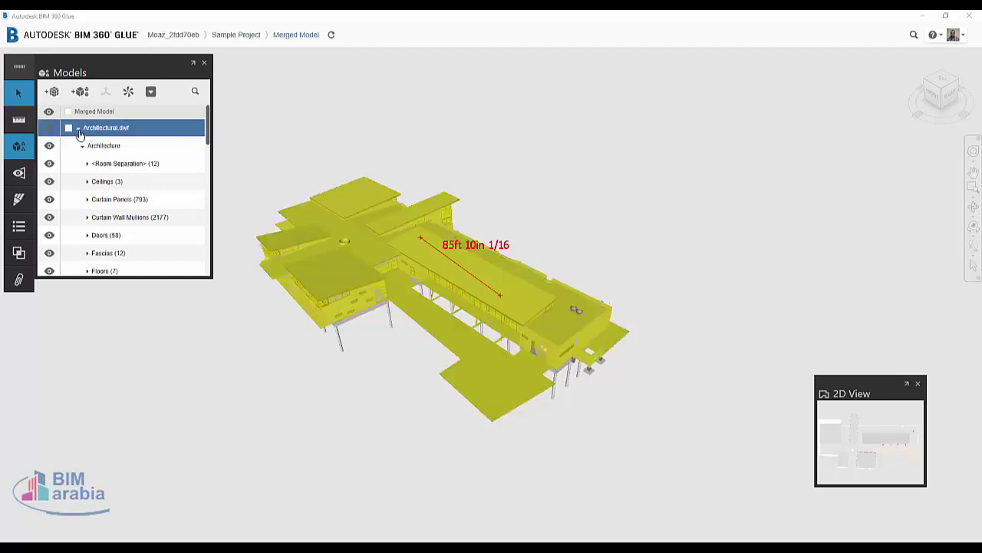
left_click(69, 129)
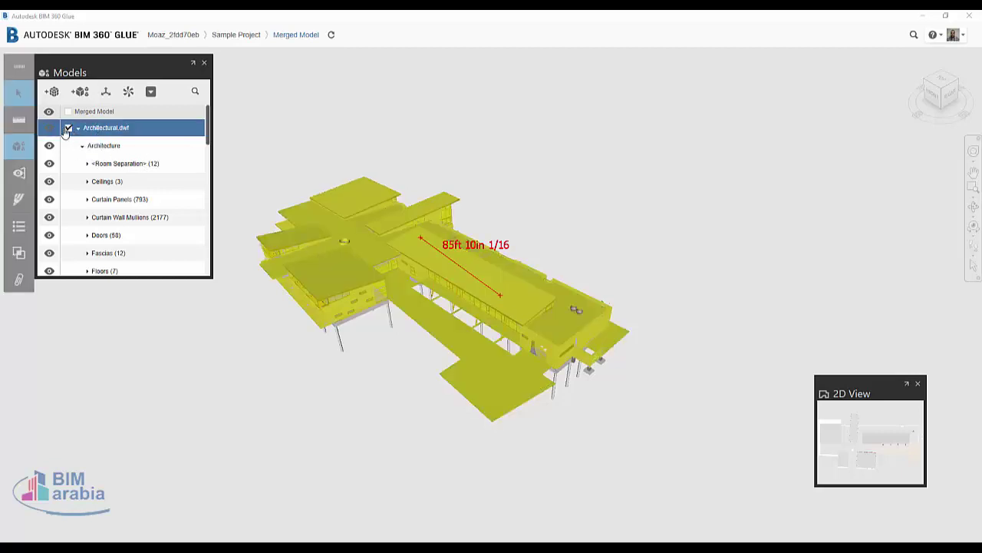
left_click(49, 128)
left_click(49, 128)
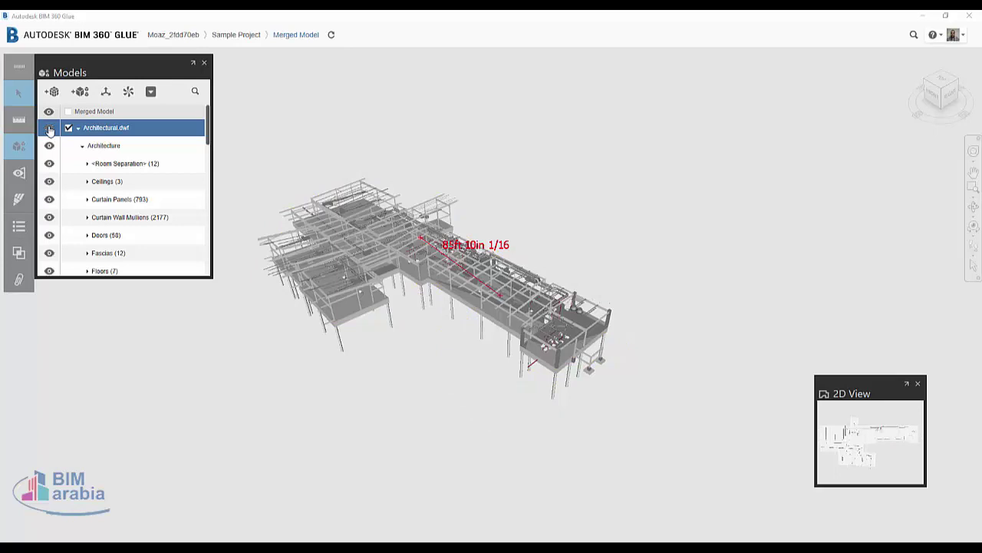
Select the Room Separation and Ceilings categories, then cancel Architectural.dwf's transform settings unchanged.
left_click(104, 164)
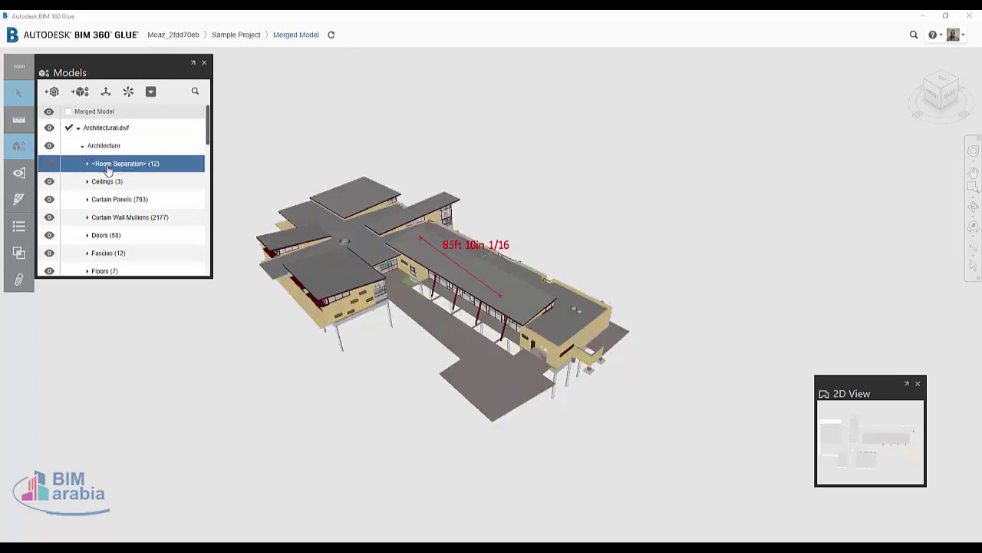
left_click(123, 182)
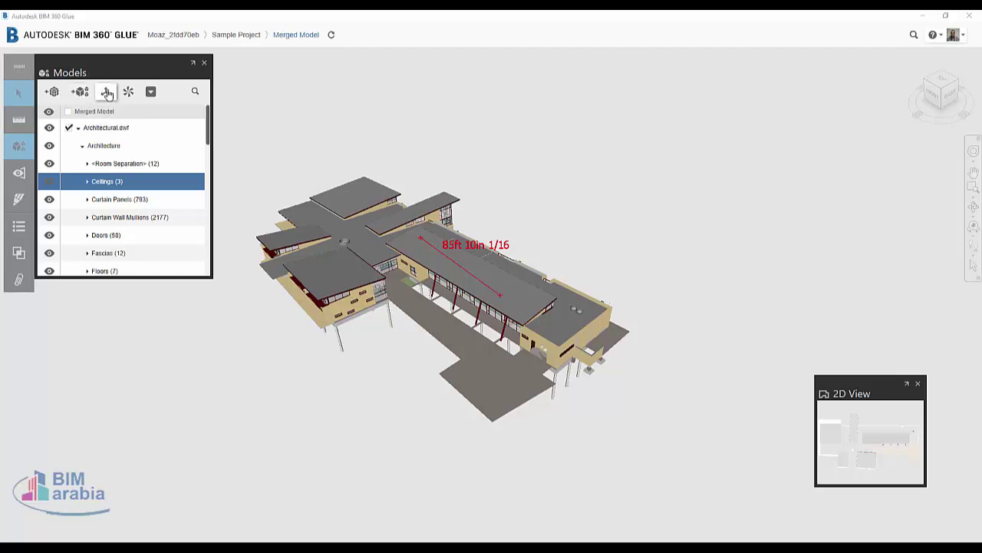
left_click(109, 94)
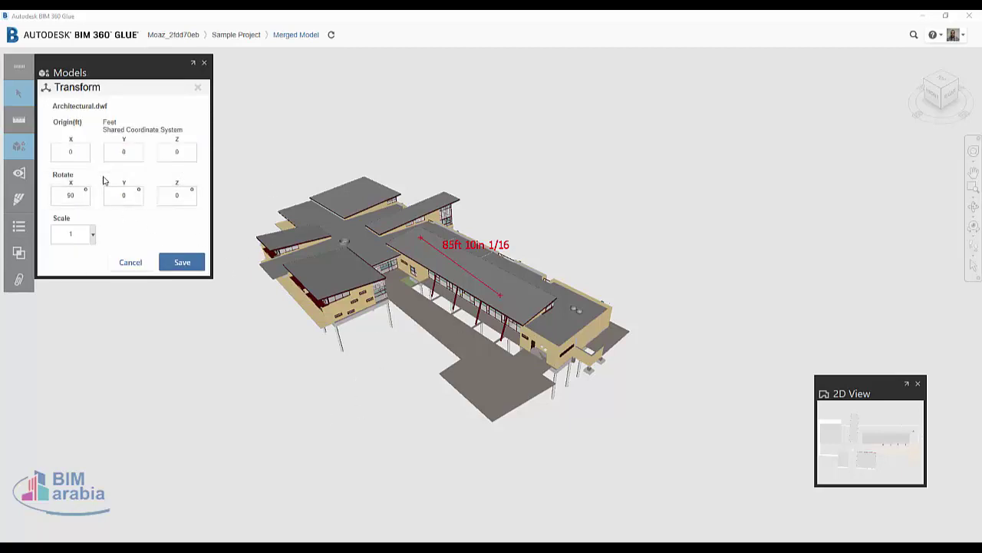
left_click(139, 263)
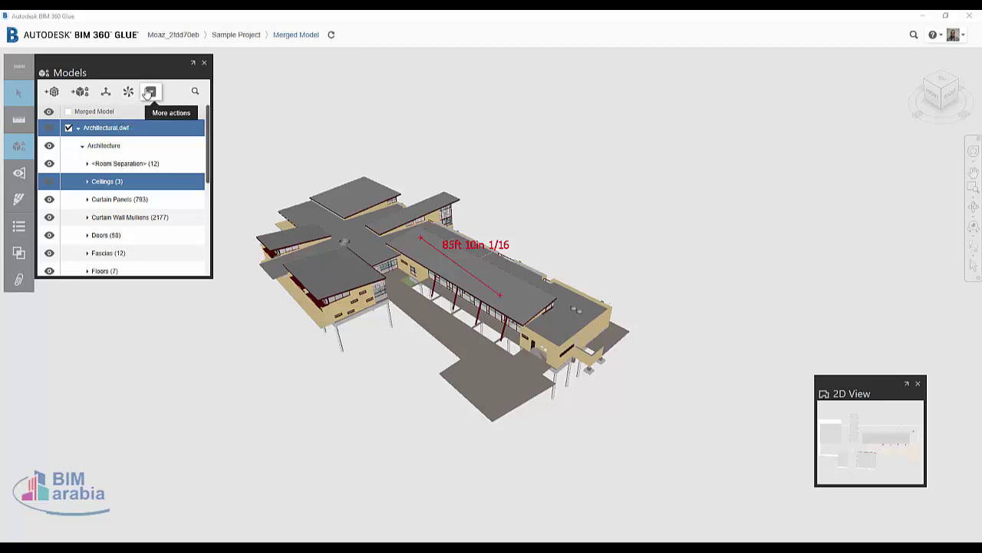
left_click(150, 92)
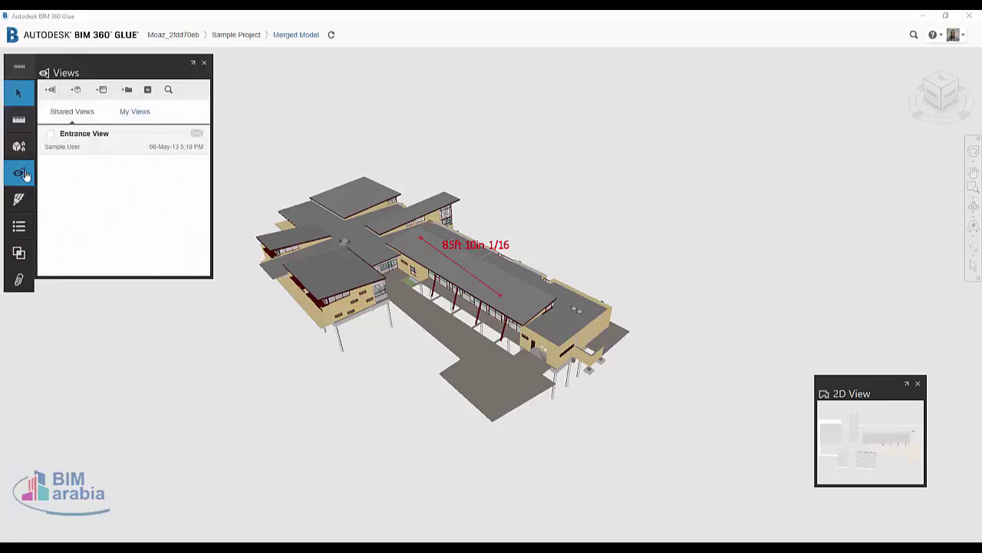
Save the current camera as a shared view named 11 and restore it.
left_click(53, 92)
left_click(91, 123)
type("11")
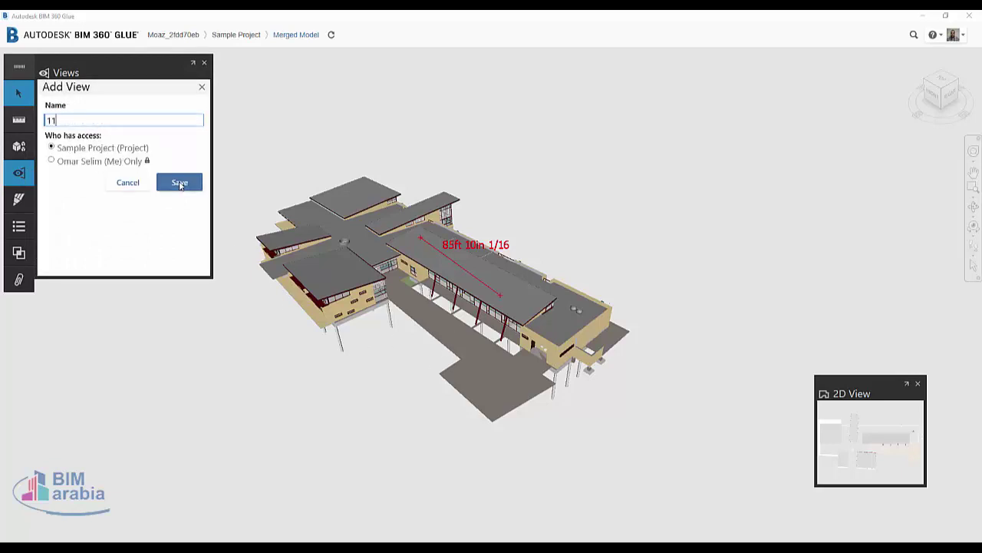
left_click(180, 184)
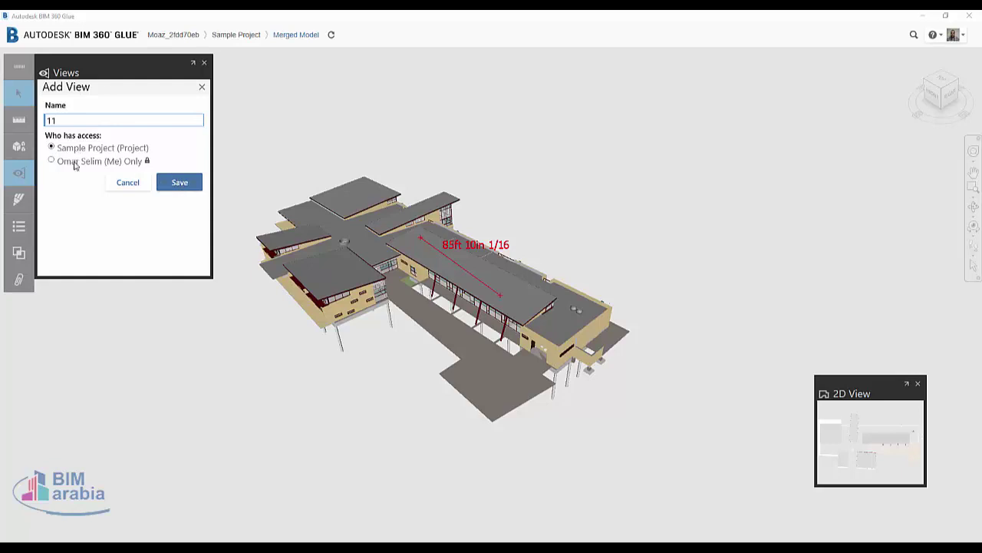
left_click(196, 186)
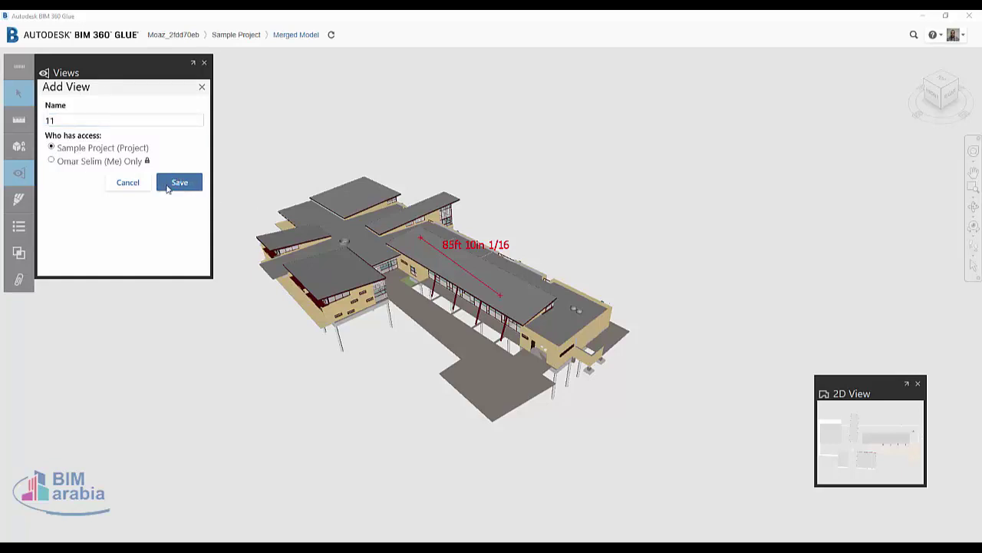
left_click_drag(480, 358, 156, 326)
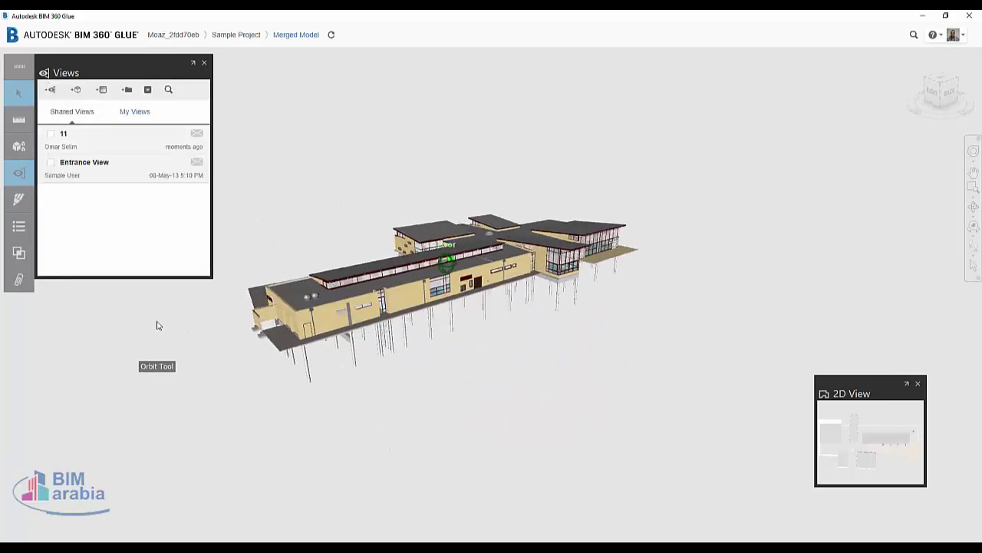
left_click(50, 135)
left_click(135, 145)
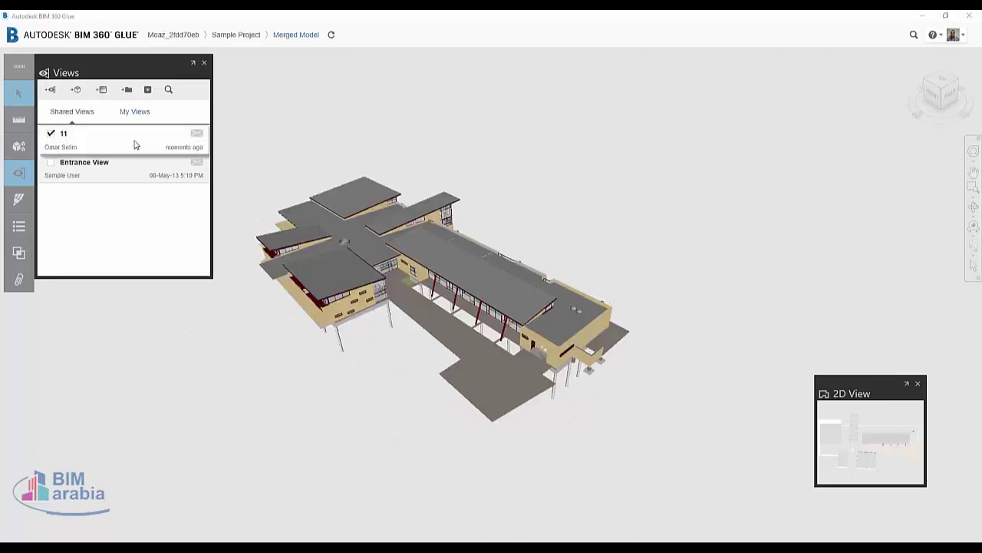
left_click(98, 169)
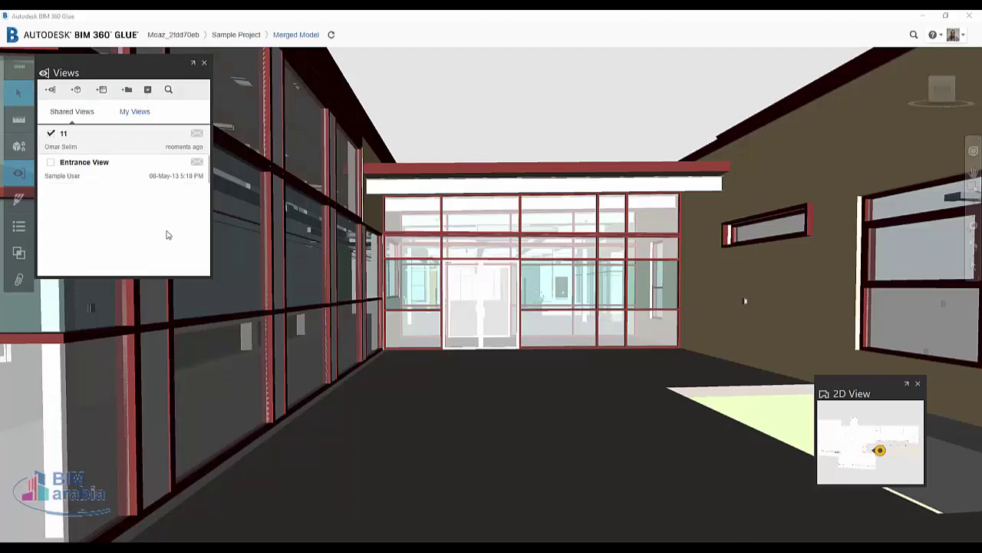
left_click(102, 92)
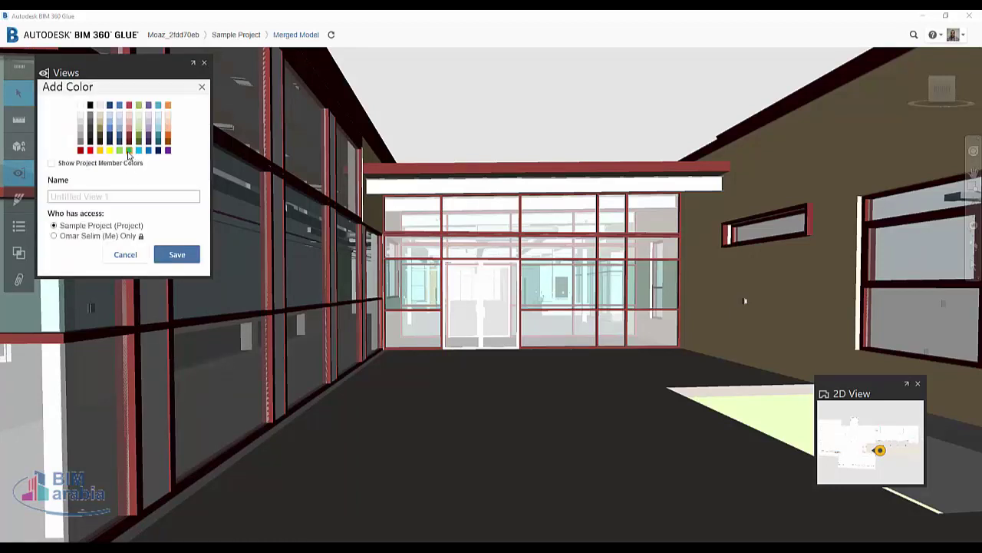
left_click(100, 196)
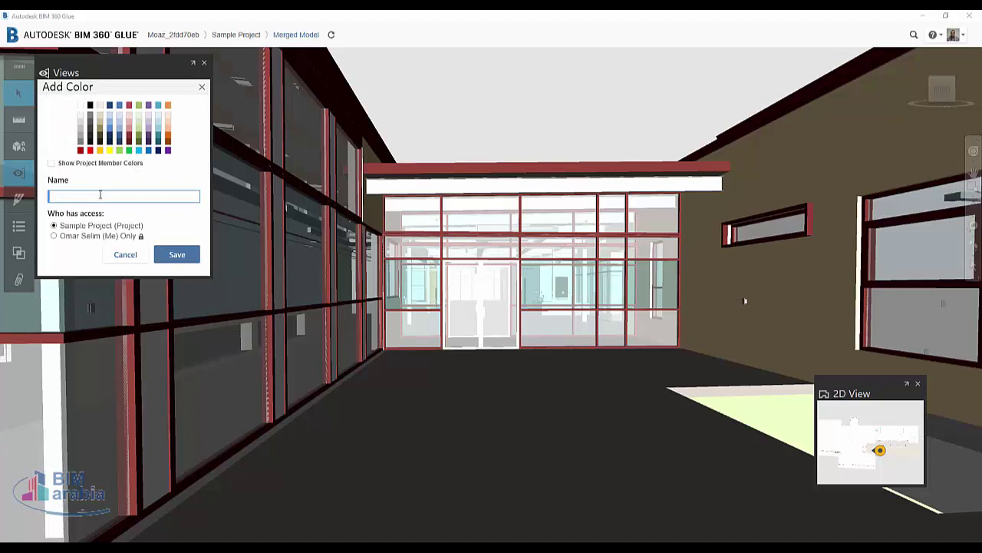
type("WWW")
left_click(114, 210)
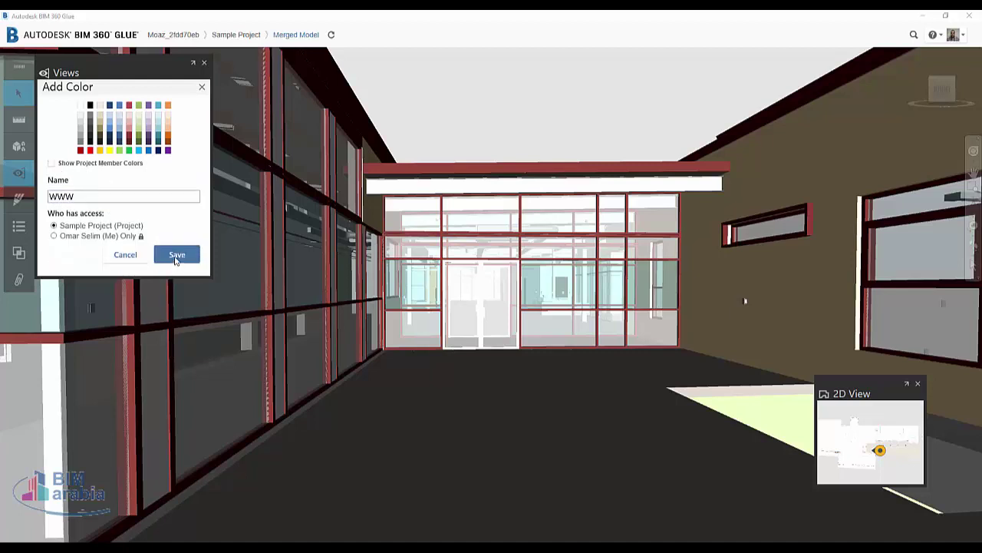
left_click(158, 275)
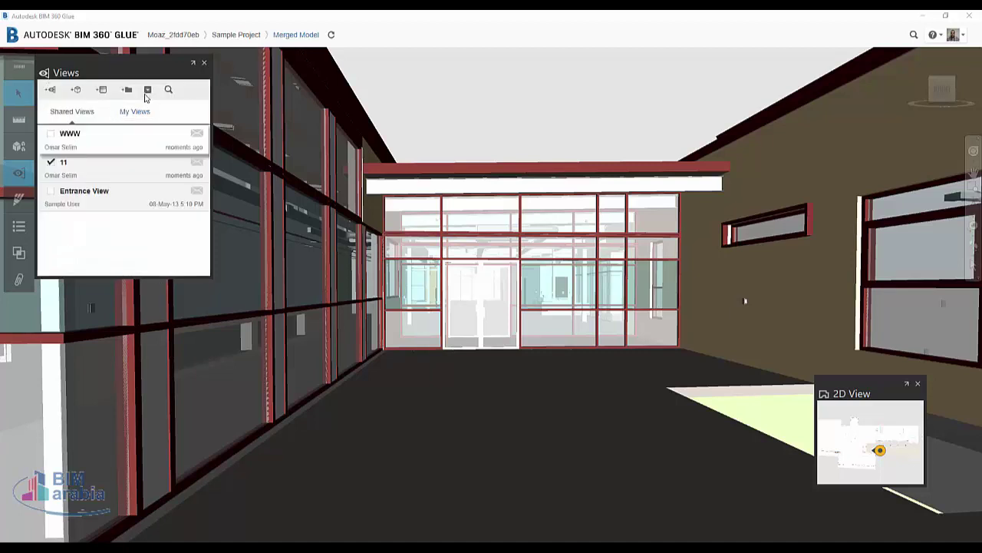
left_click(148, 90)
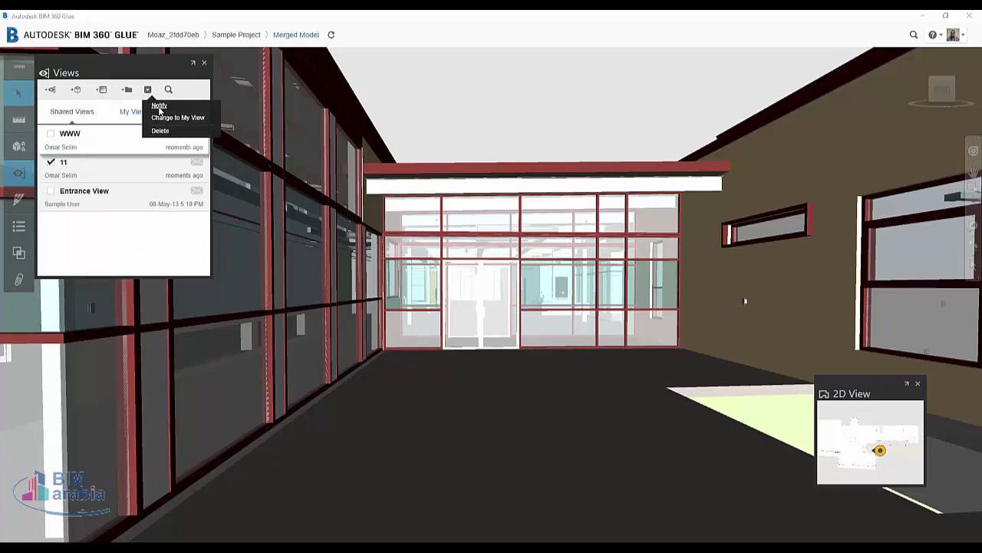
Notify all project members about view 11, then start a new markup from the Markups list.
left_click(158, 107)
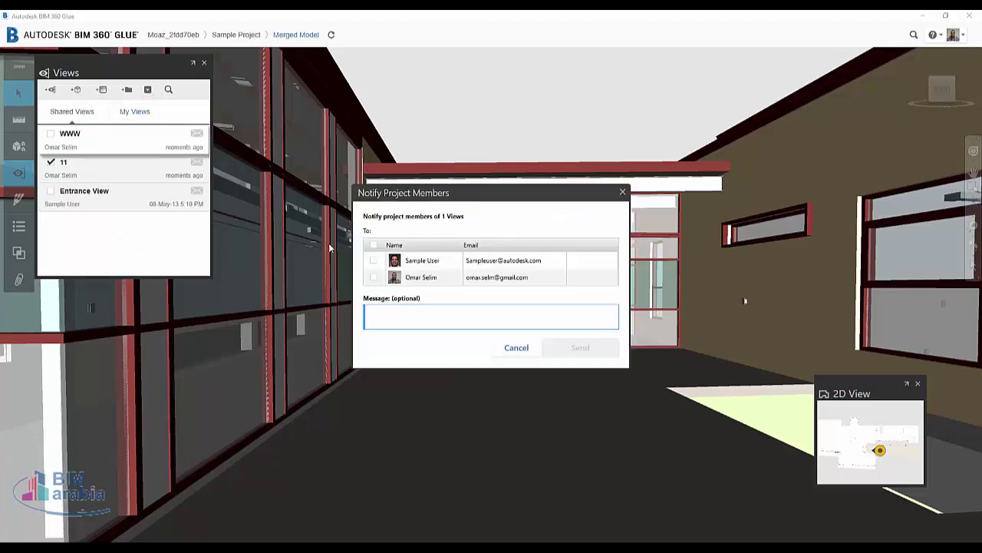
left_click(374, 244)
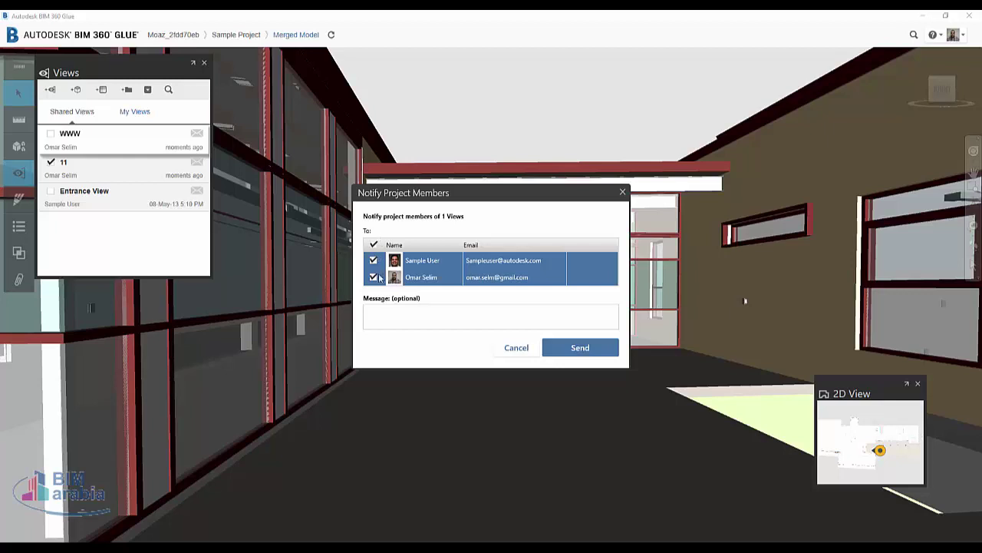
left_click(562, 347)
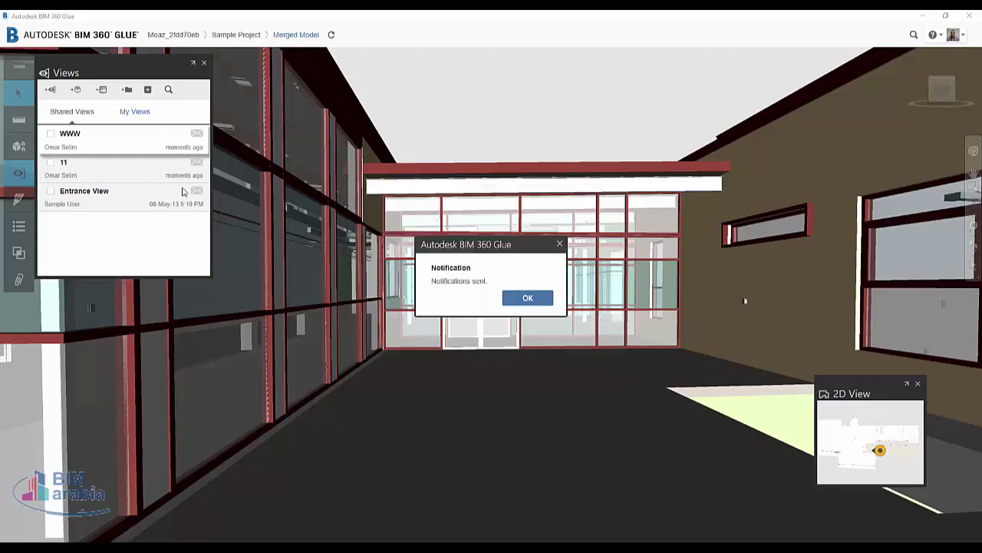
left_click(507, 299)
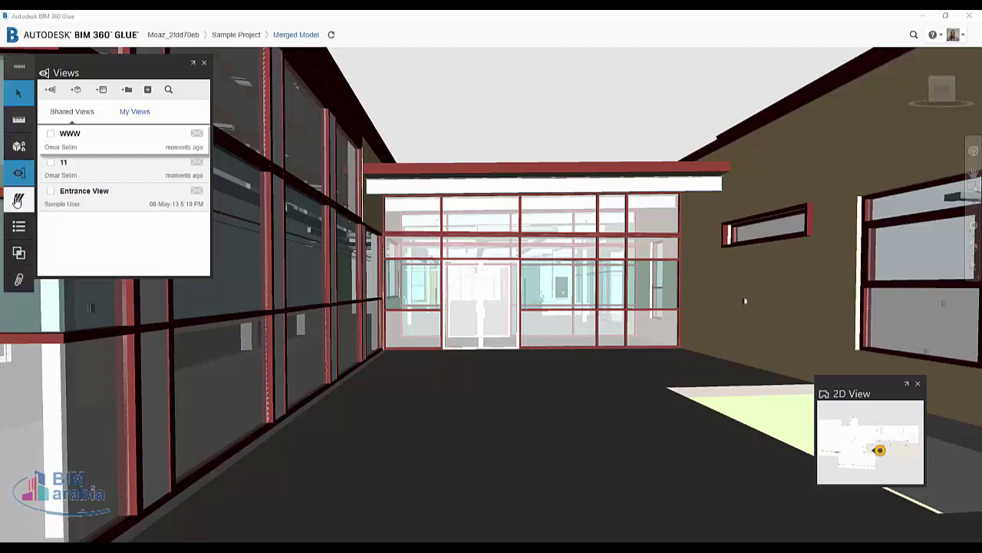
left_click(19, 201)
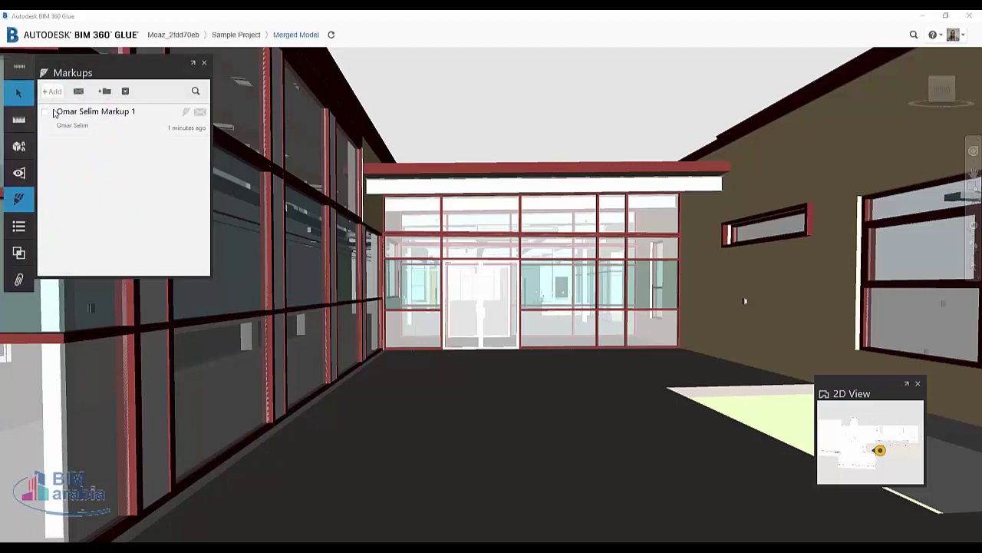
left_click(51, 92)
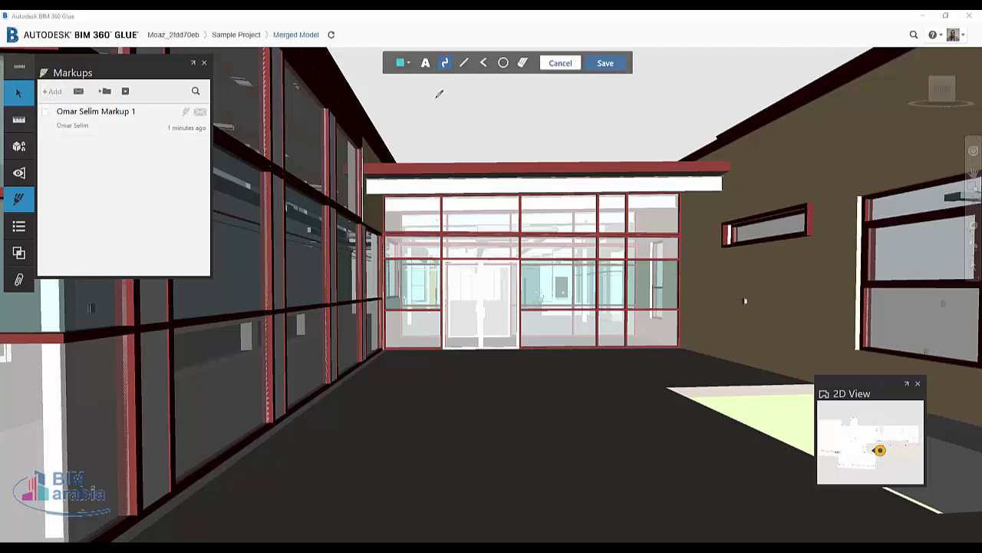
Add the text SDAD above the entrance canopy and sketch a freehand cloud around it.
left_click(426, 63)
left_click(443, 136)
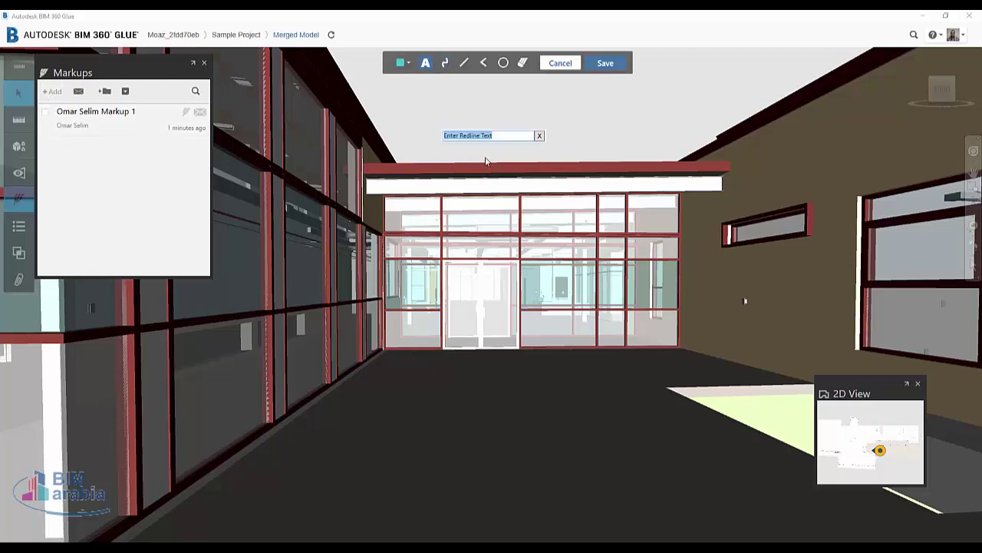
type("ADSD")
left_click(539, 135)
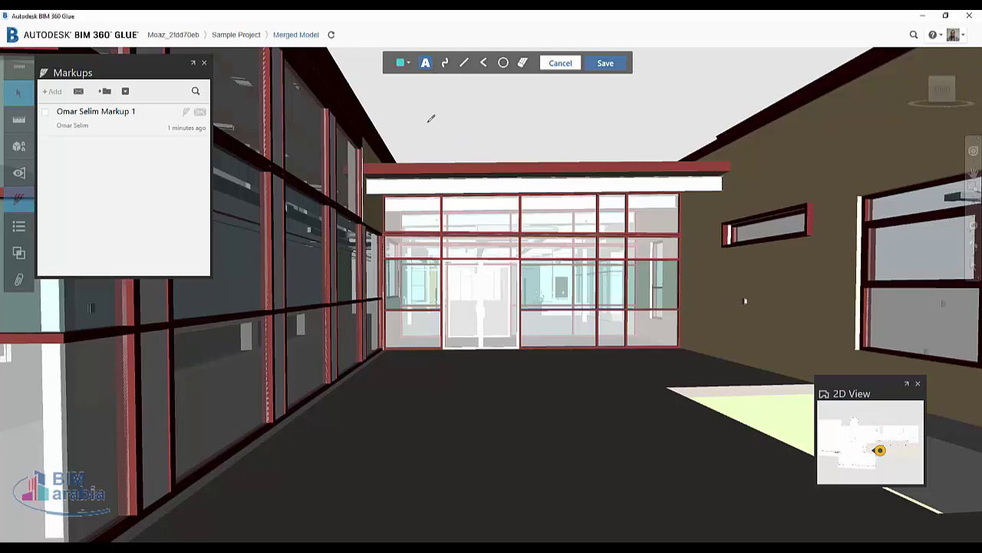
left_click(432, 103)
type("SDAD")
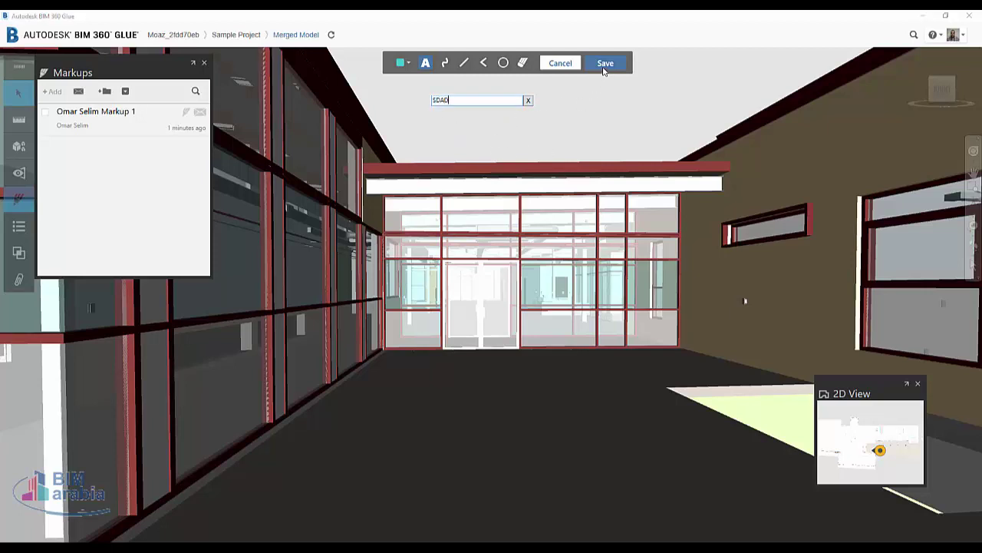
key("Return")
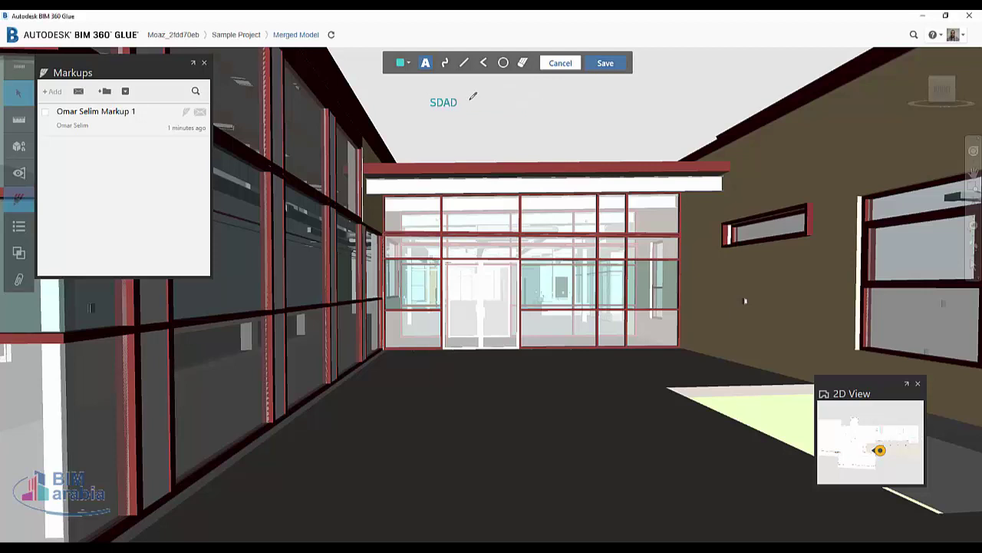
left_click(444, 64)
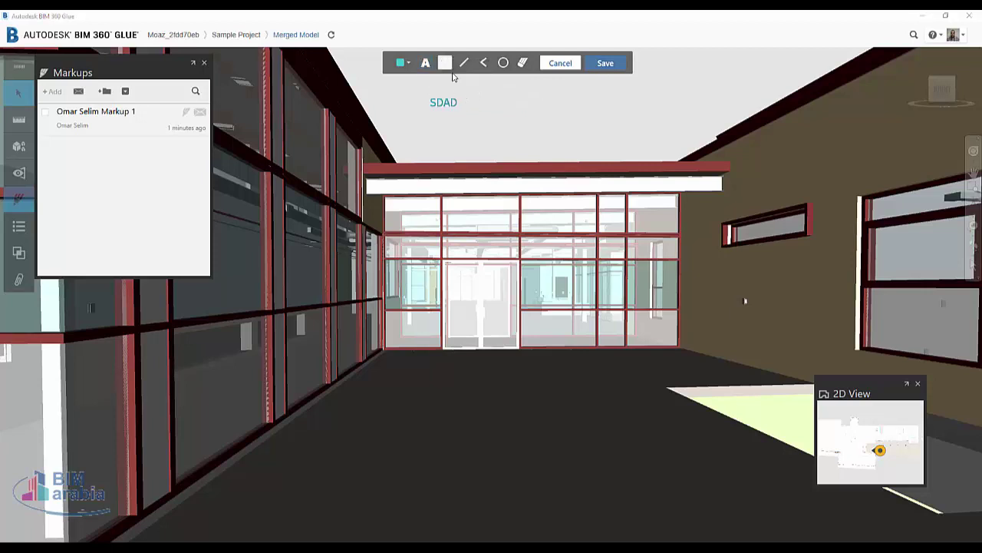
mouse_move(411, 151)
left_mouse_down()
mouse_move(499, 99)
mouse_move(409, 148)
left_mouse_up()
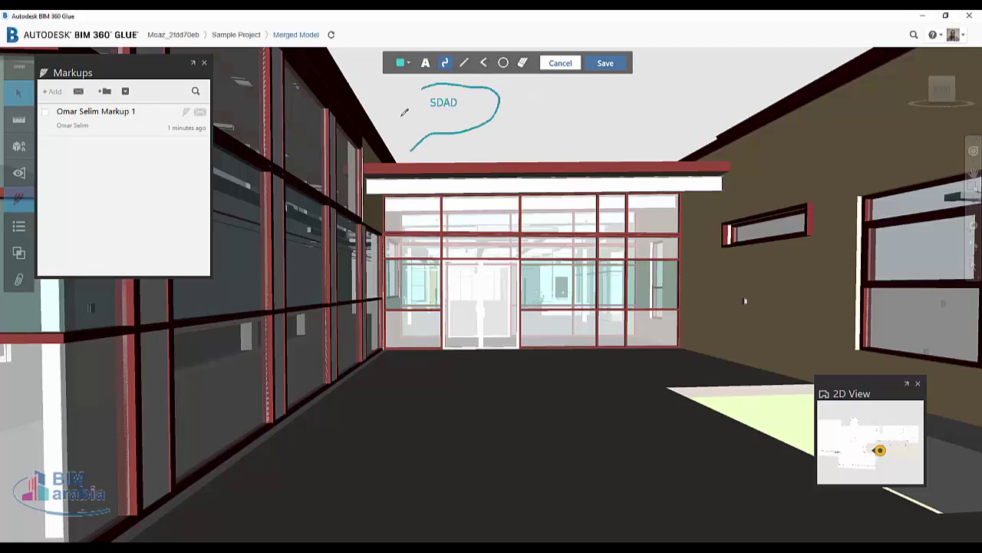
Draw a line across the glass facade and an ellipse around the door, erase part of the cloud, and save.
left_click(464, 62)
left_click_drag(650, 331, 550, 333)
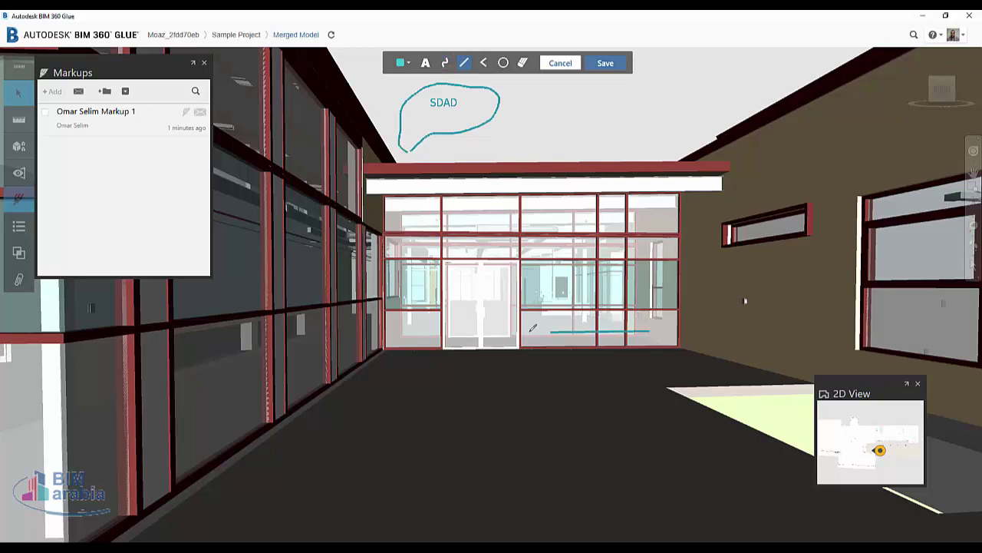
left_click(503, 62)
left_click_drag(485, 280, 519, 337)
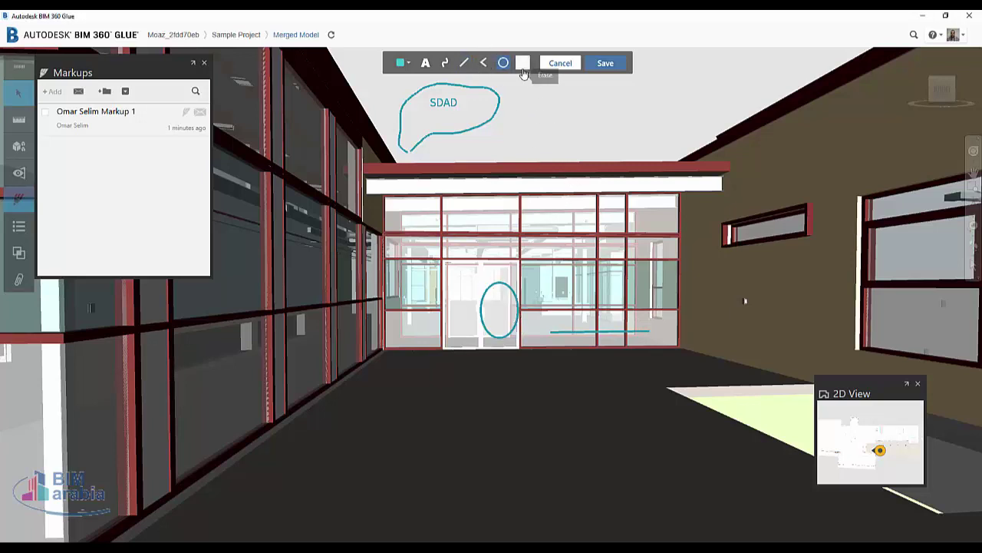
left_click(523, 62)
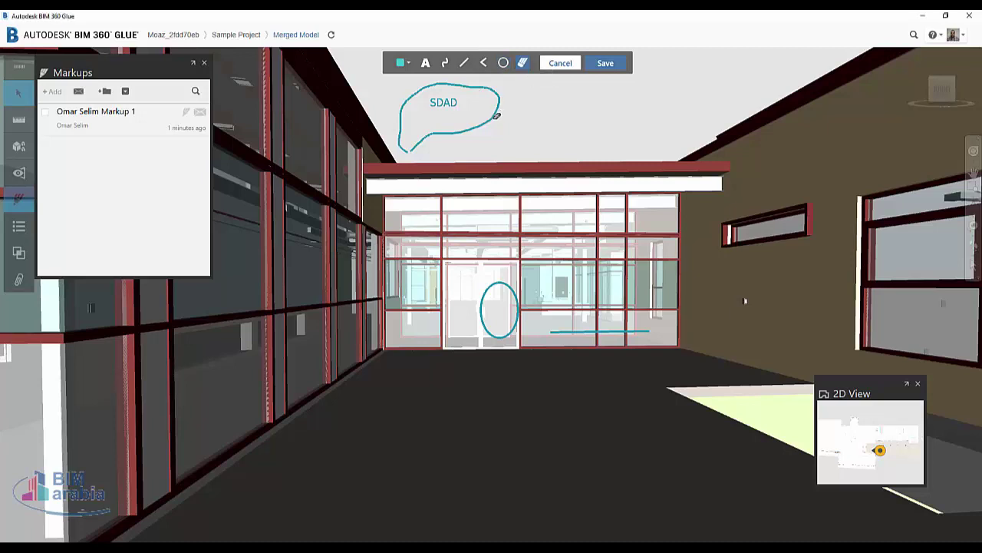
left_click_drag(490, 121, 405, 151)
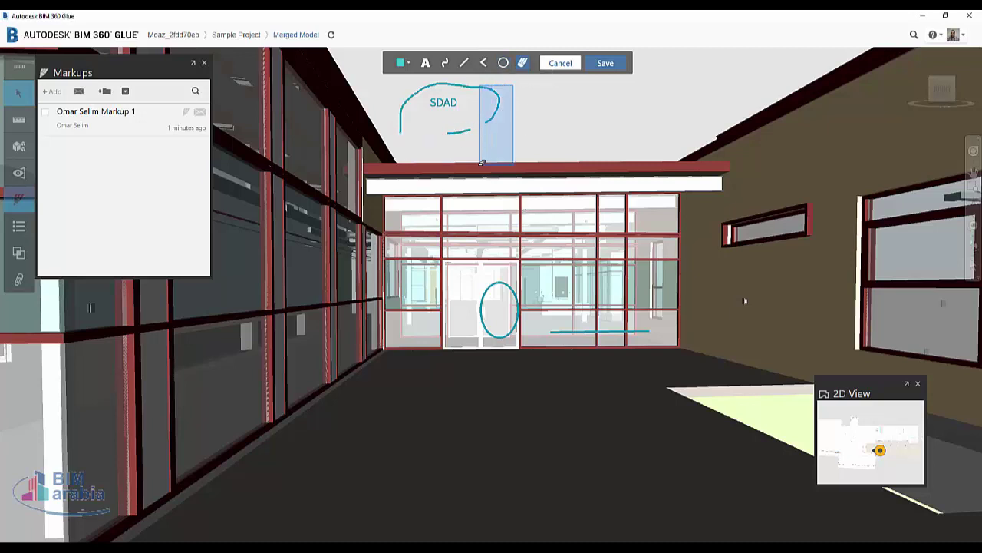
left_click(498, 101)
left_click(606, 63)
type("WWW")
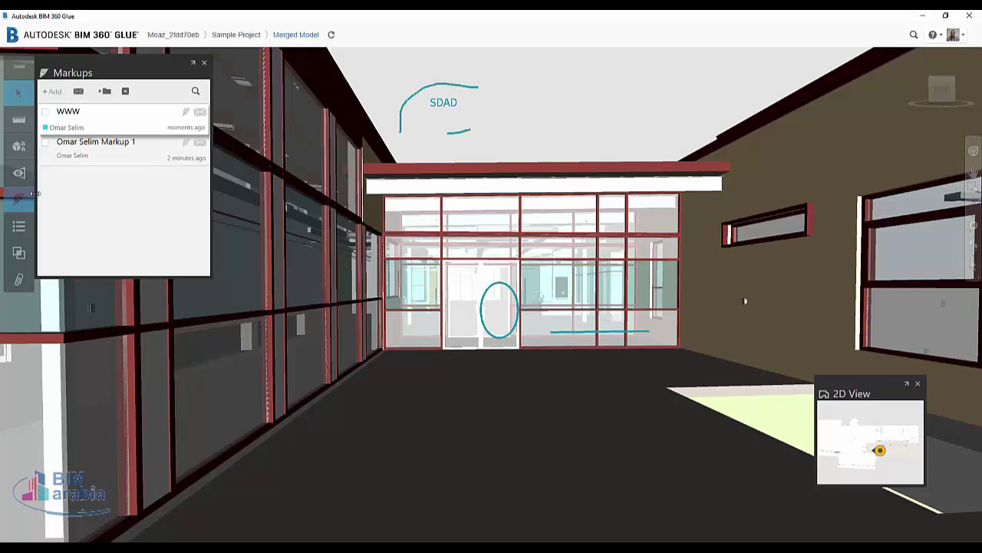
View the activity history and attachments, close them, and show the Clashes list with test Q.
left_click(19, 226)
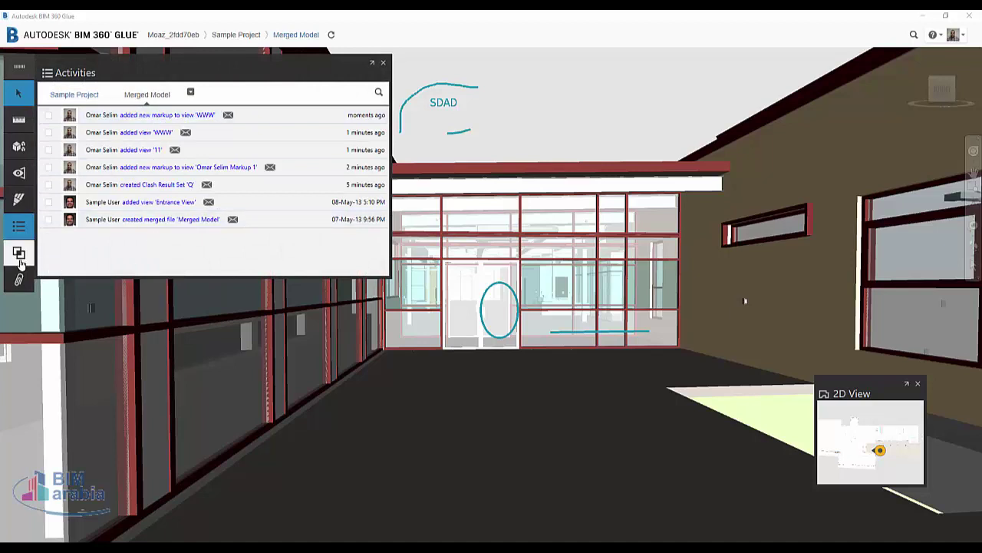
left_click(19, 279)
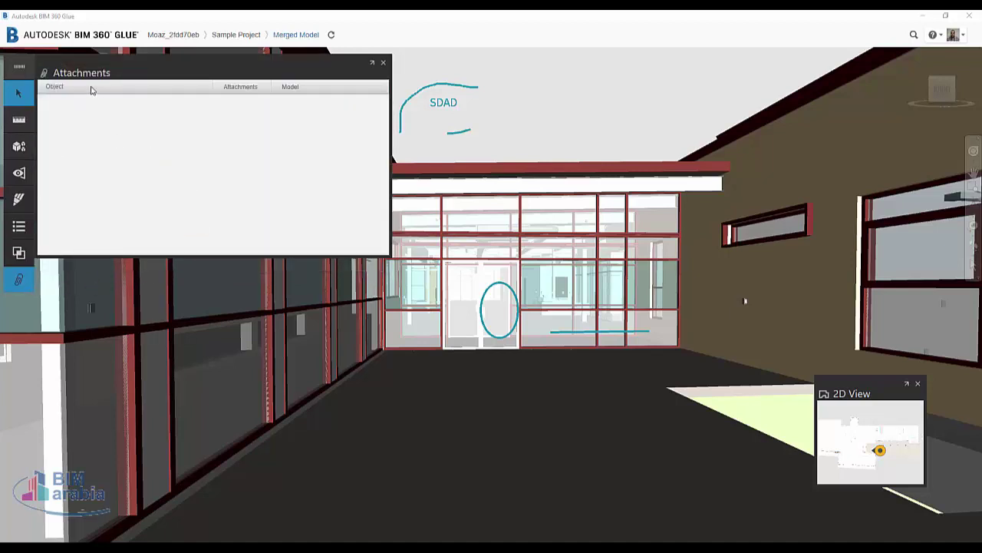
left_click(383, 62)
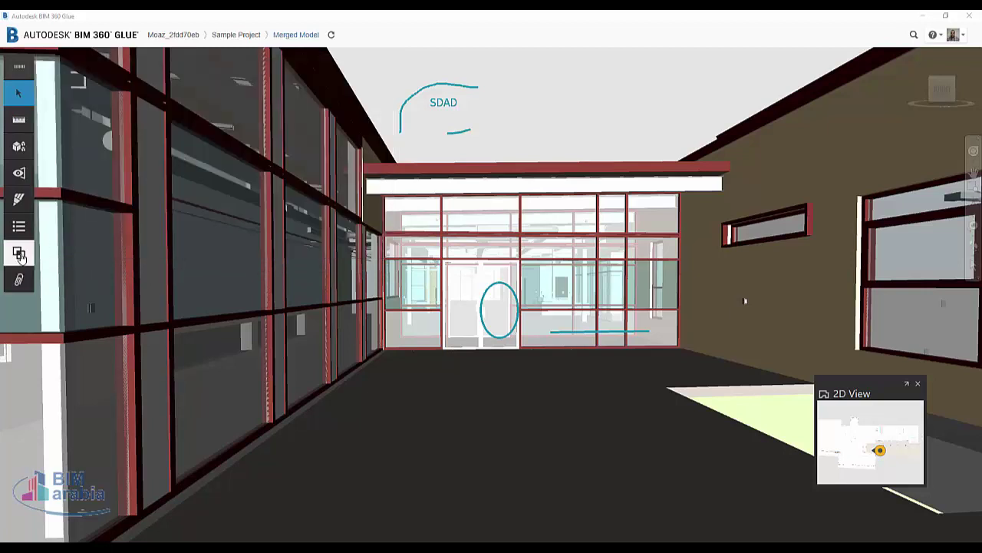
left_click(20, 255)
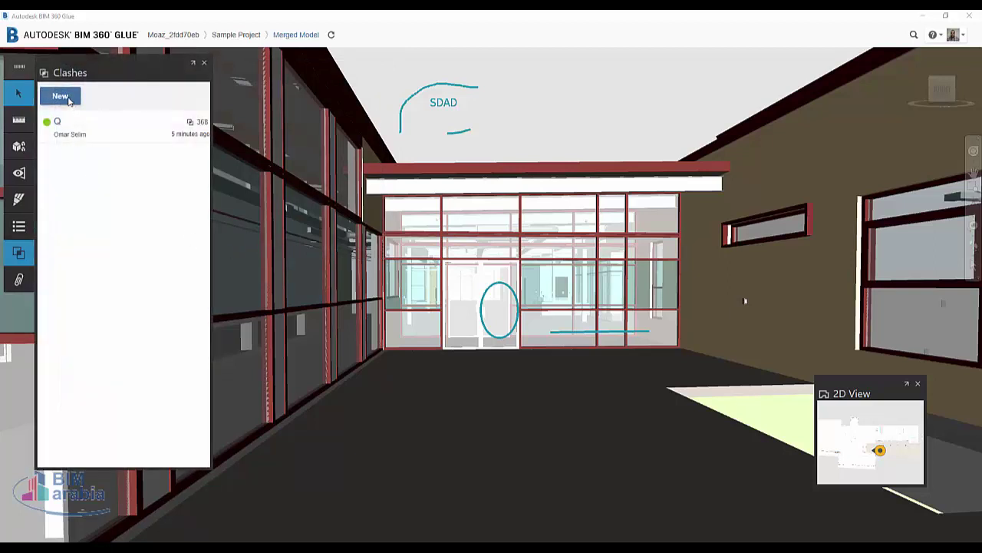
Run a new clash test STR VS MECH comparing Structural.dwf to Mechanical.dwf, finding 368 clashes.
left_click(60, 96)
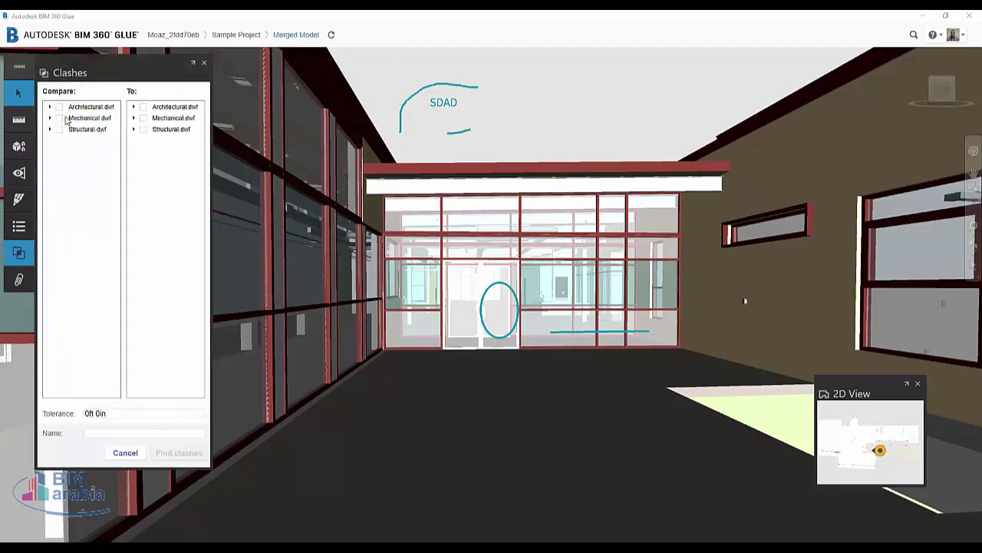
left_click(60, 129)
left_click(142, 119)
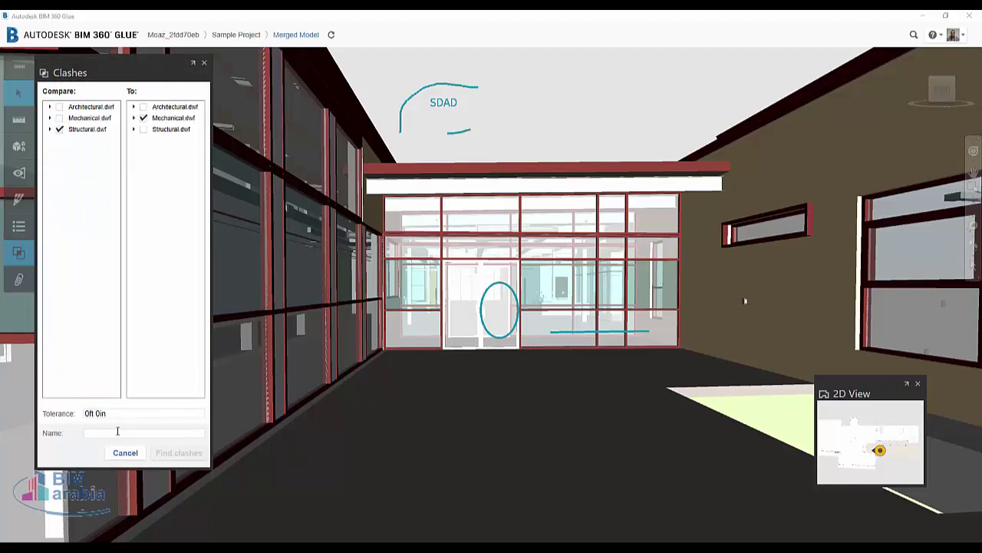
left_click(116, 432)
type("TR VS M")
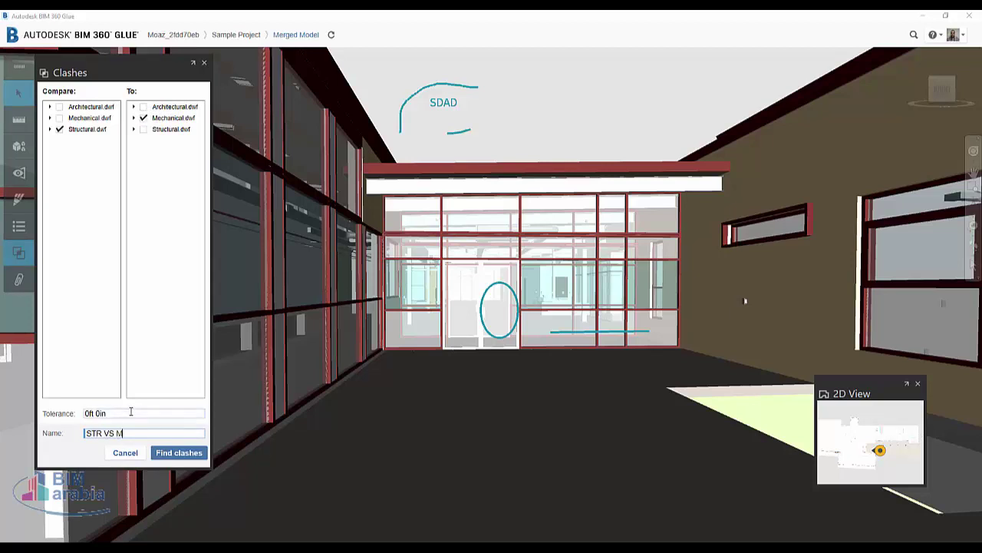
type("H")
left_click(175, 456)
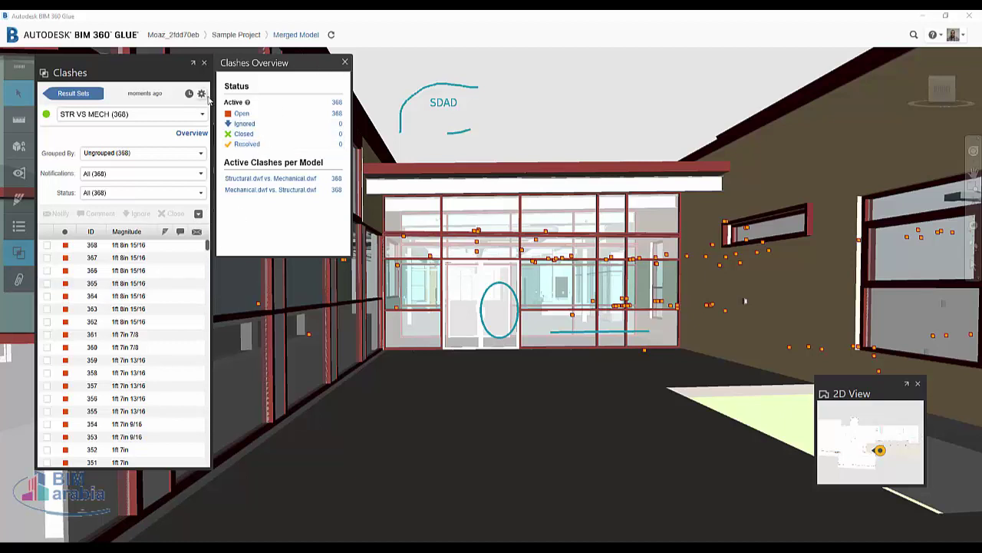
Widen the clash results list, zoom to clash 368, and keep clashes ungrouped.
left_click_drag(210, 95, 566, 96)
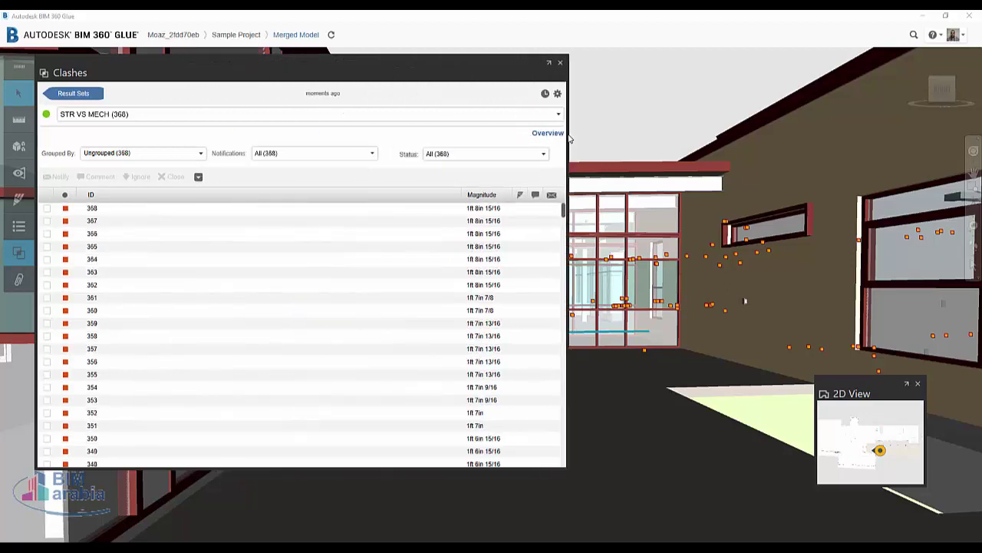
left_click(68, 211)
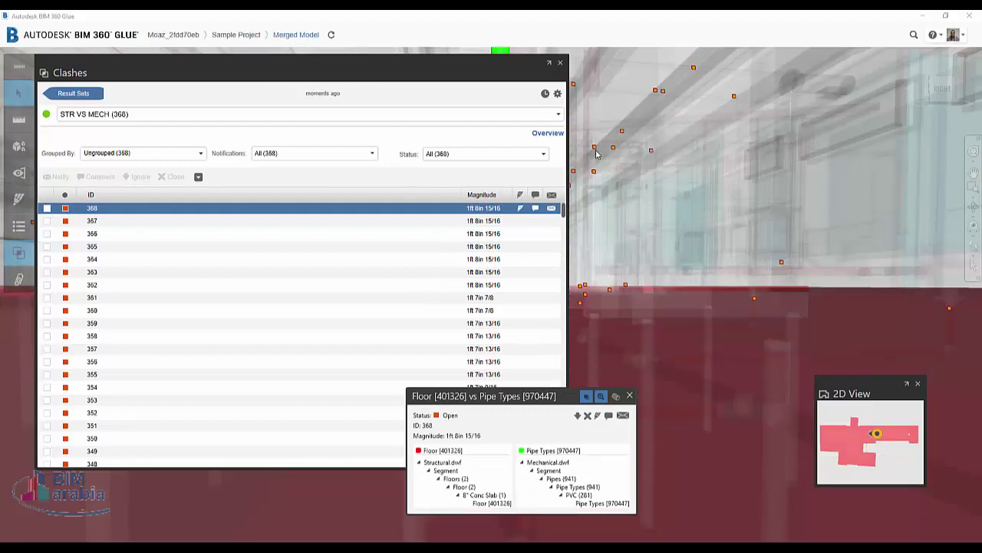
left_click(150, 158)
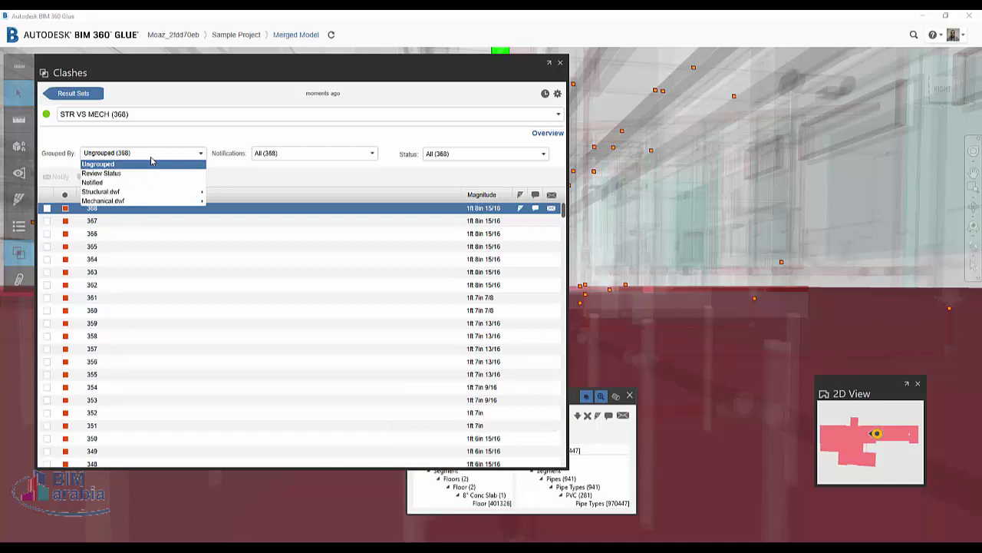
left_click(151, 161)
Keep all notifications shown, review the status filter choices, and zoom to clash 363.
left_click(345, 155)
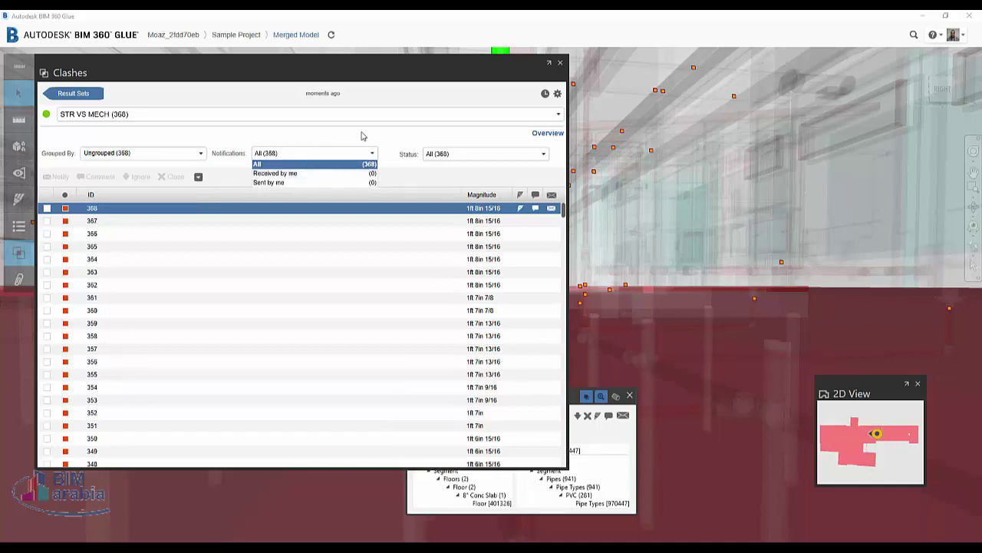
left_click(455, 155)
left_click(455, 154)
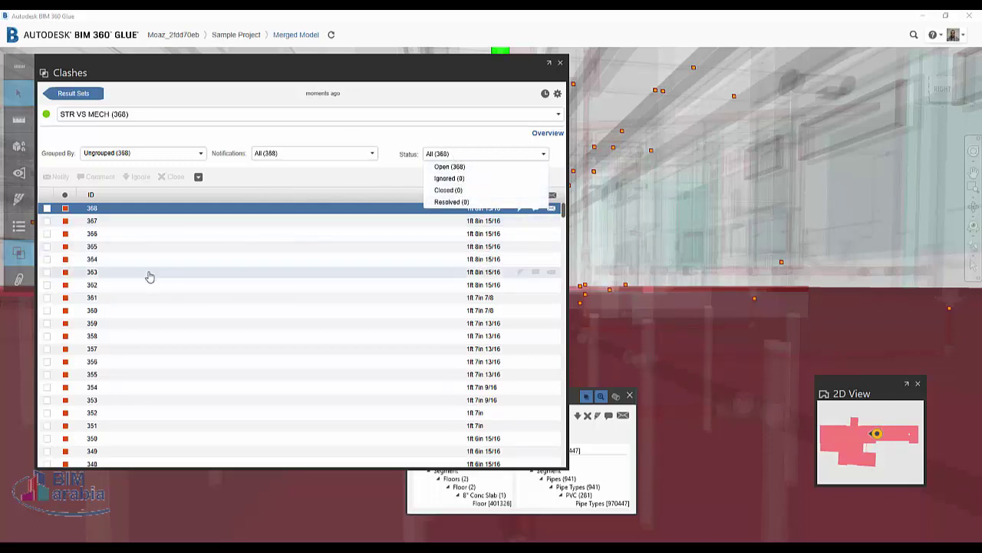
left_click(106, 276)
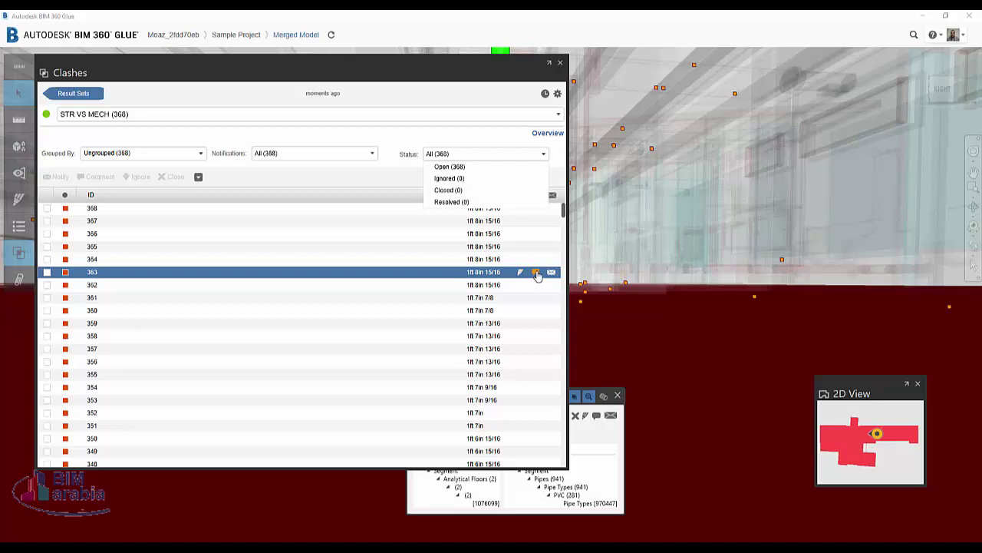
Add the comment 'AASD' to clash 363.
left_click(536, 272)
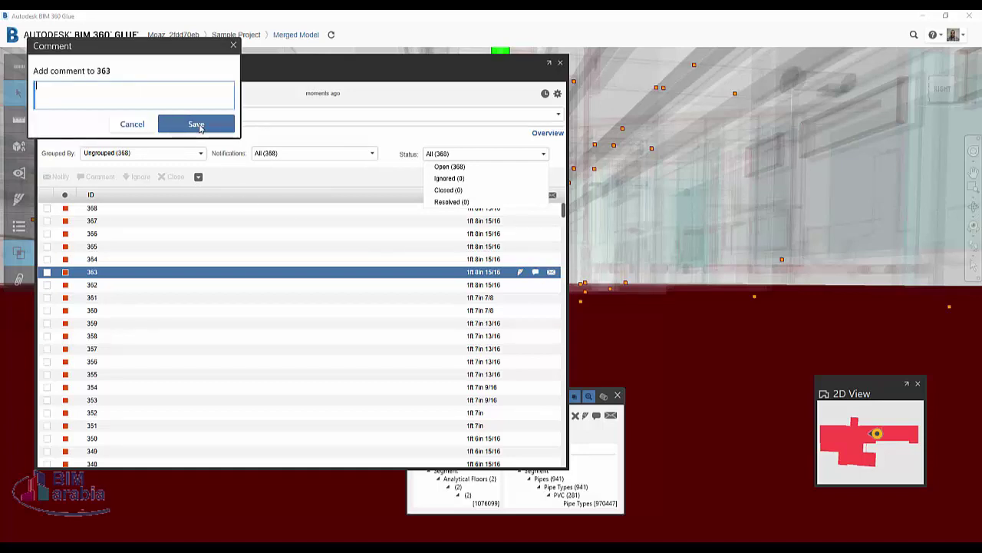
type("AAS")
left_click(190, 125)
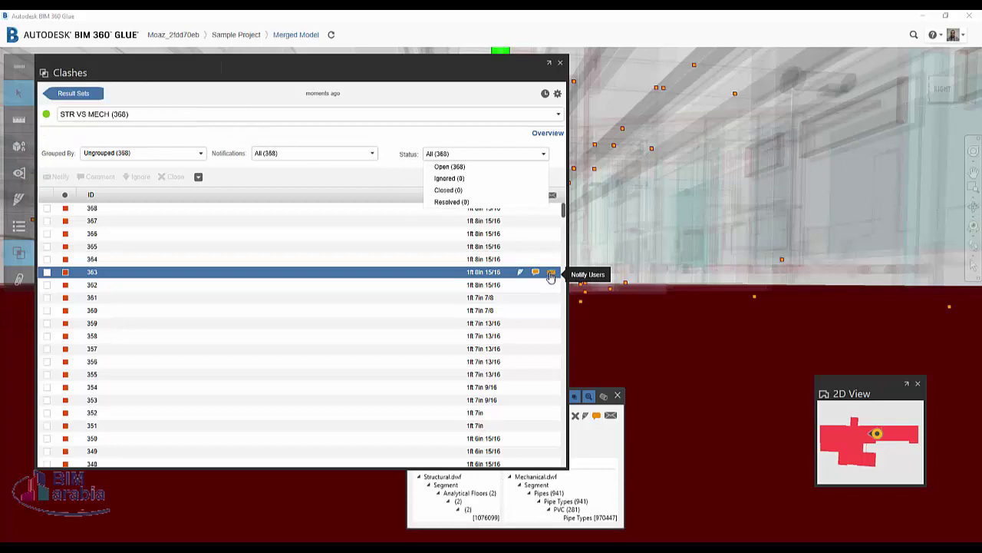
mouse_move(591, 430)
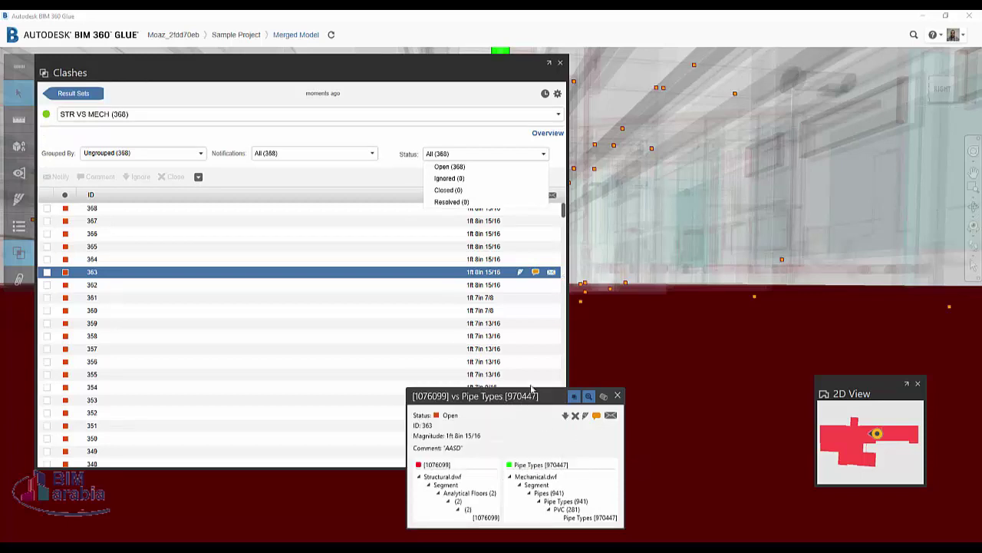
Move the clash details aside, briefly highlight structural element [1076099], then tick clash 363.
left_click_drag(531, 388, 744, 346)
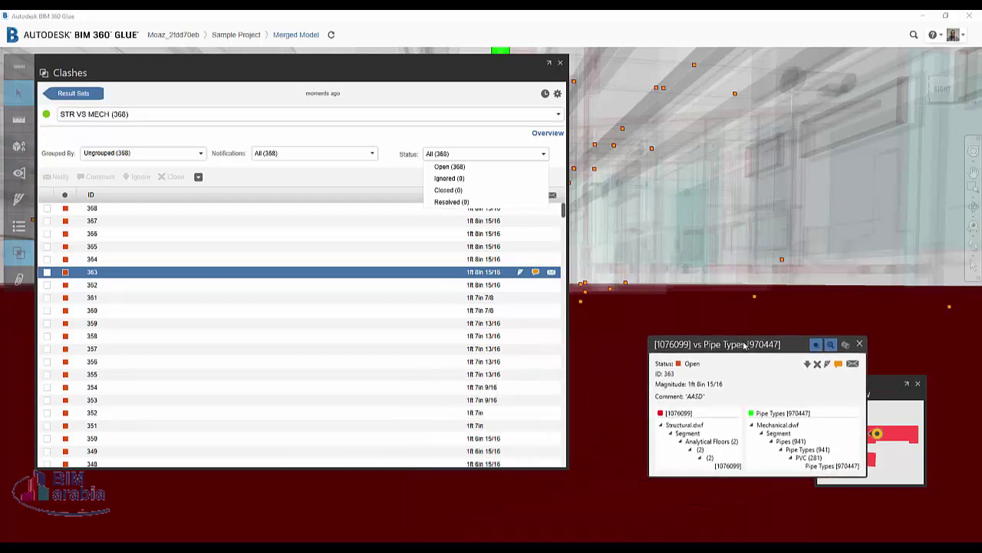
left_click(723, 467)
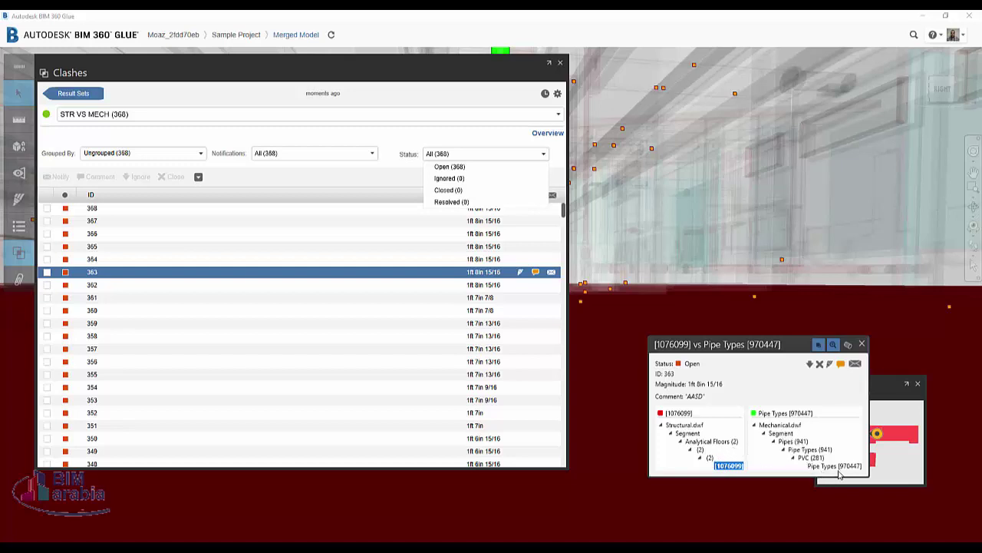
left_click(452, 277)
left_click(47, 272)
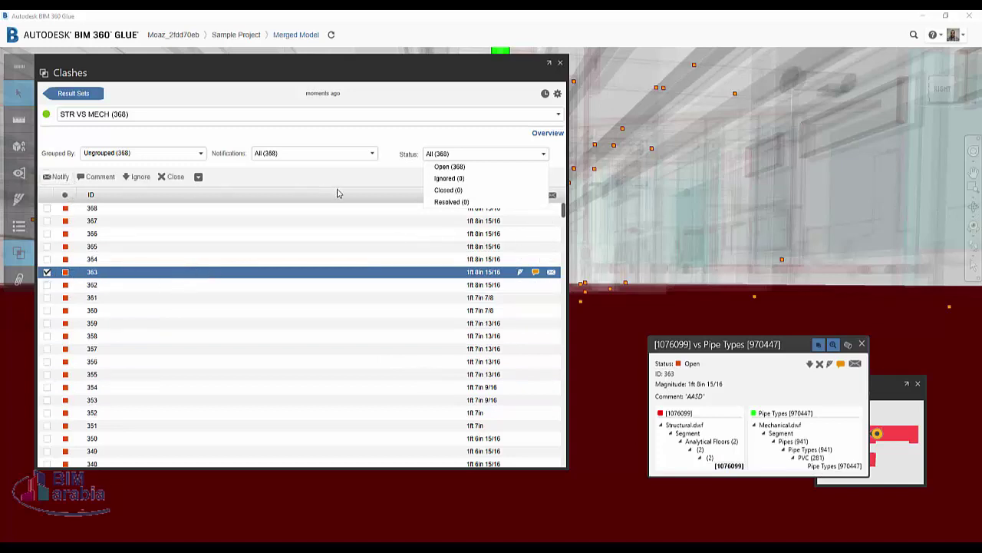
Mark clash 363 as Ignored and override clash 361's status to Closed.
left_click(525, 156)
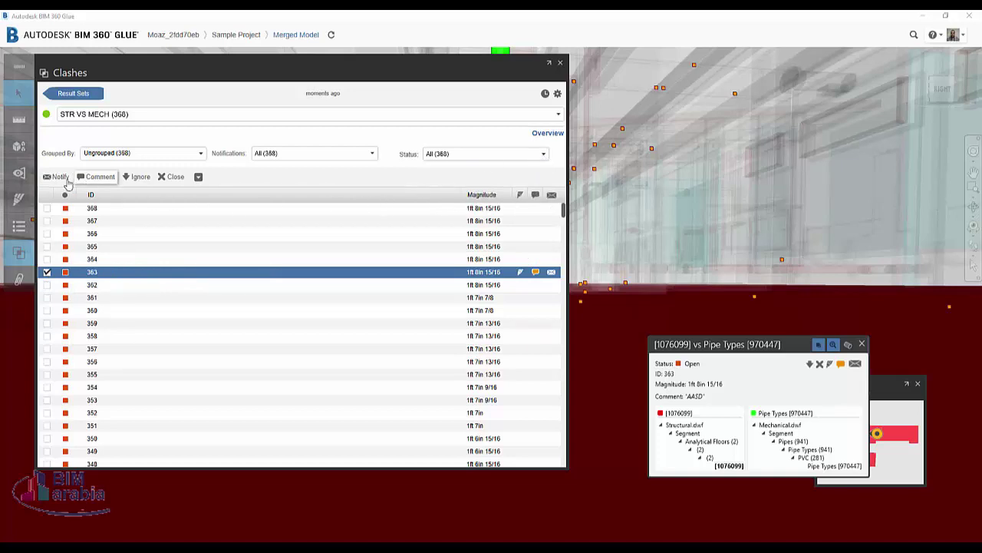
left_click(136, 177)
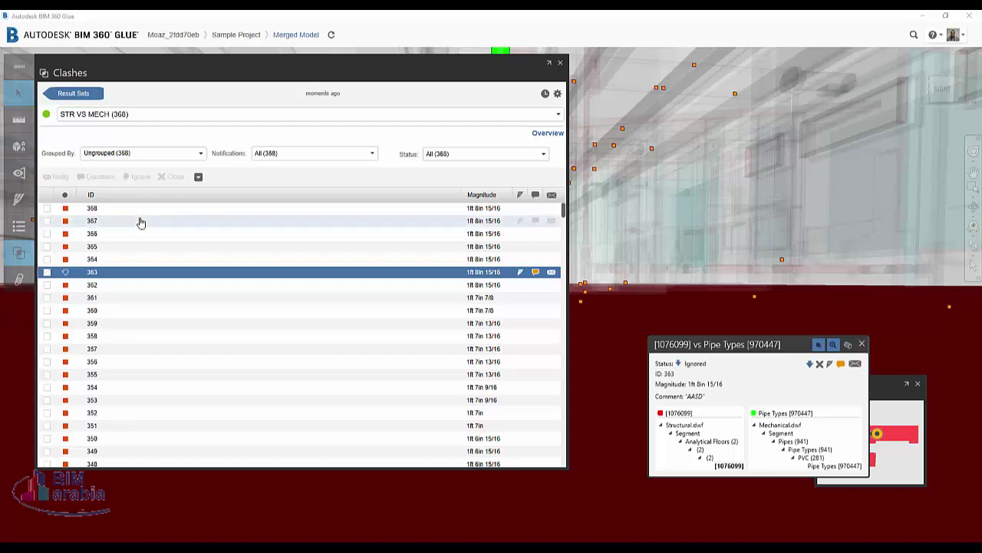
left_click(199, 177)
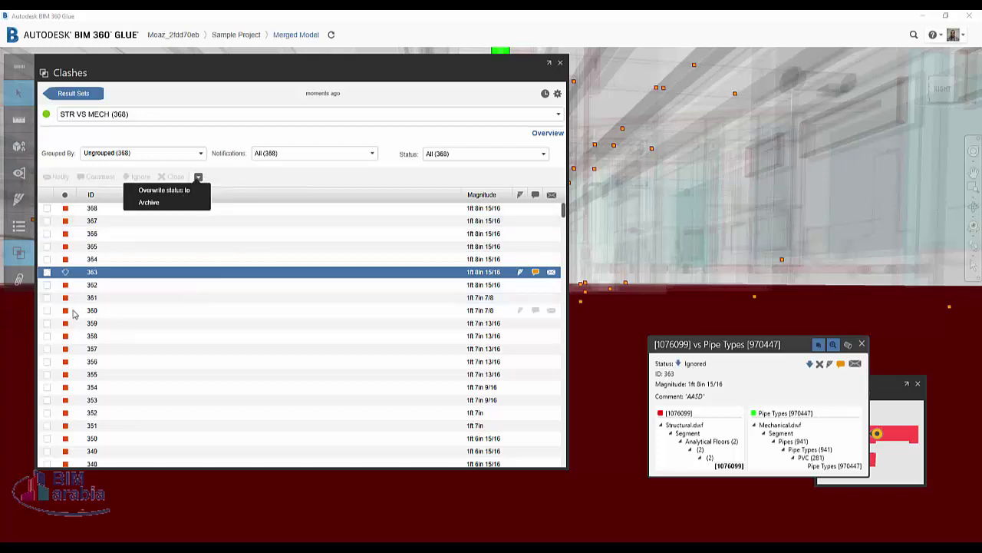
left_click(47, 298)
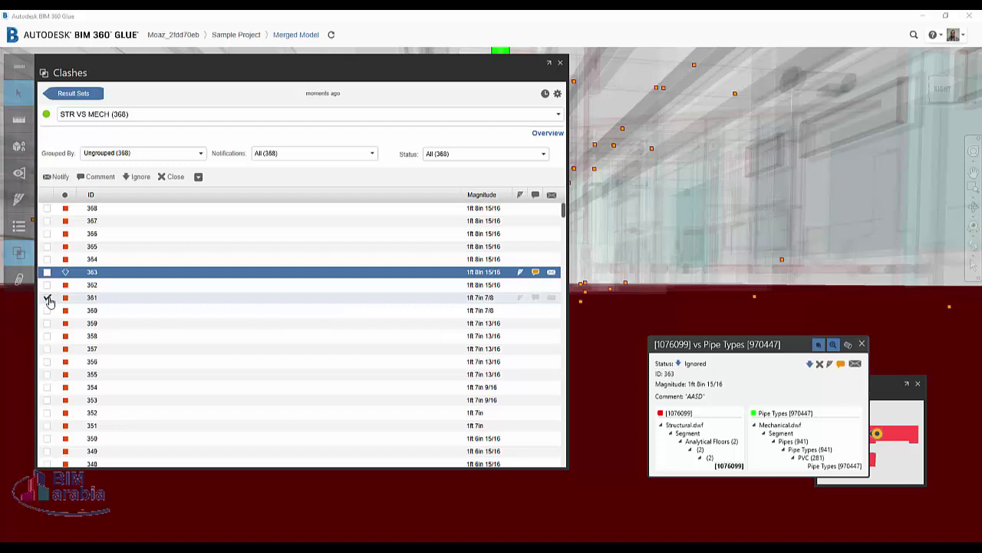
left_click(198, 177)
mouse_move(164, 190)
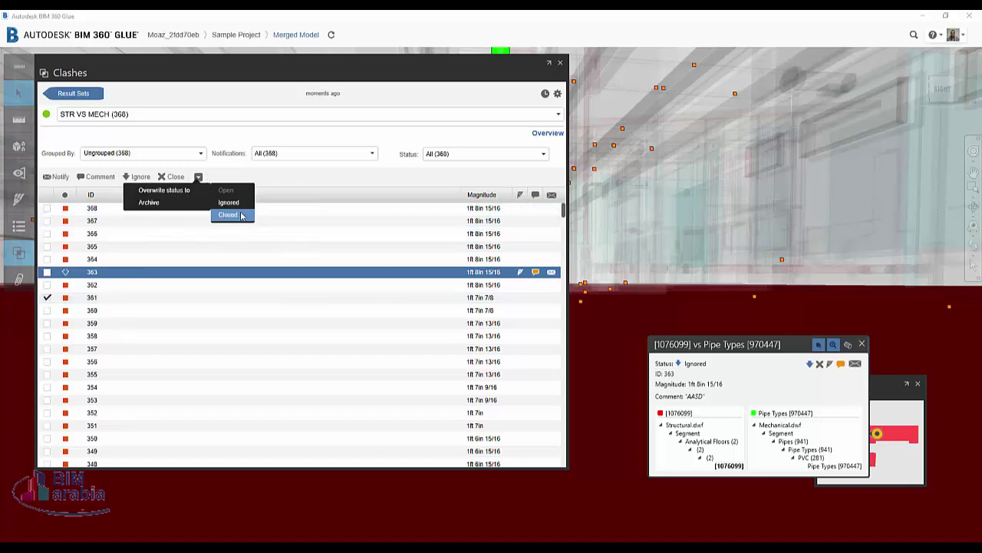
left_click(241, 216)
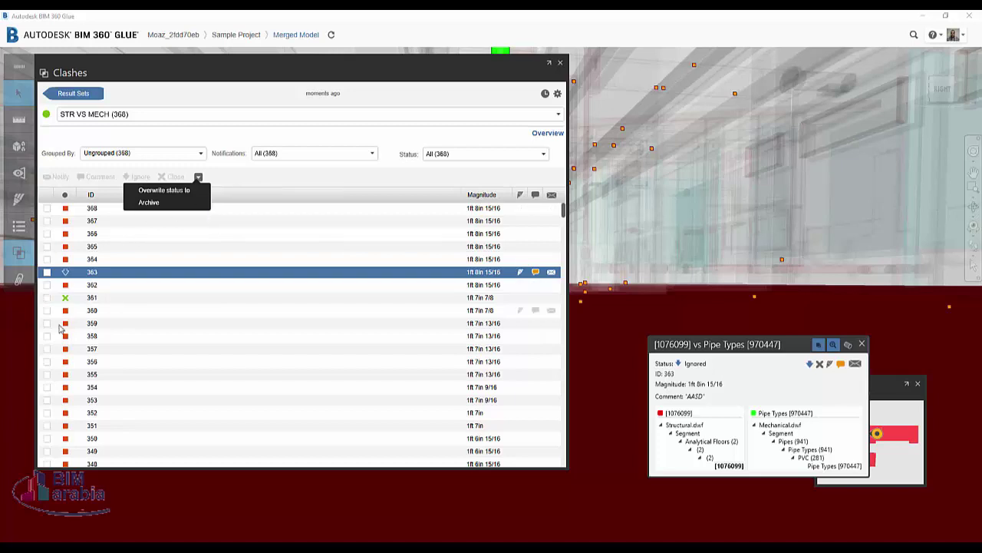
Tick clash 359 and archive the STR VS MECH clash results as a PDF.
left_click(47, 323)
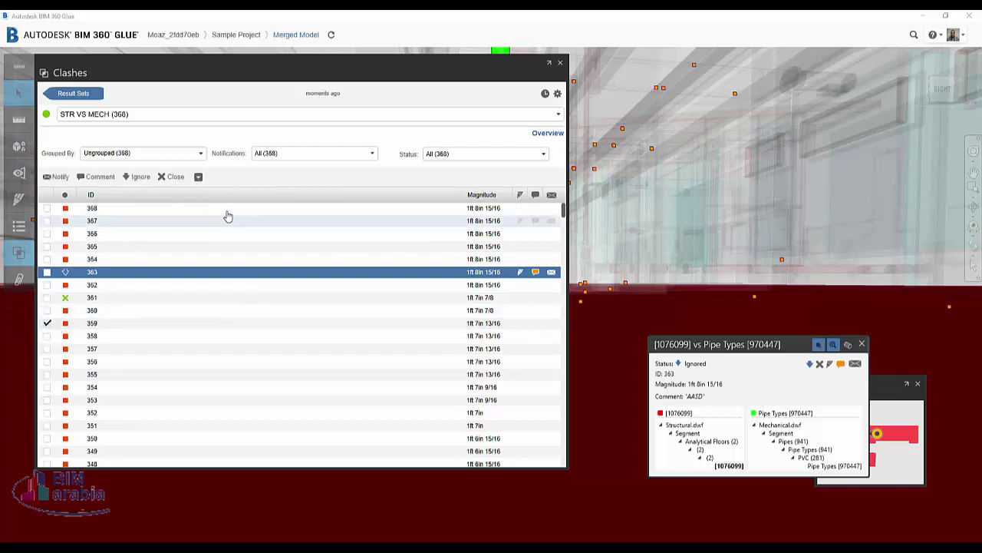
left_click(198, 176)
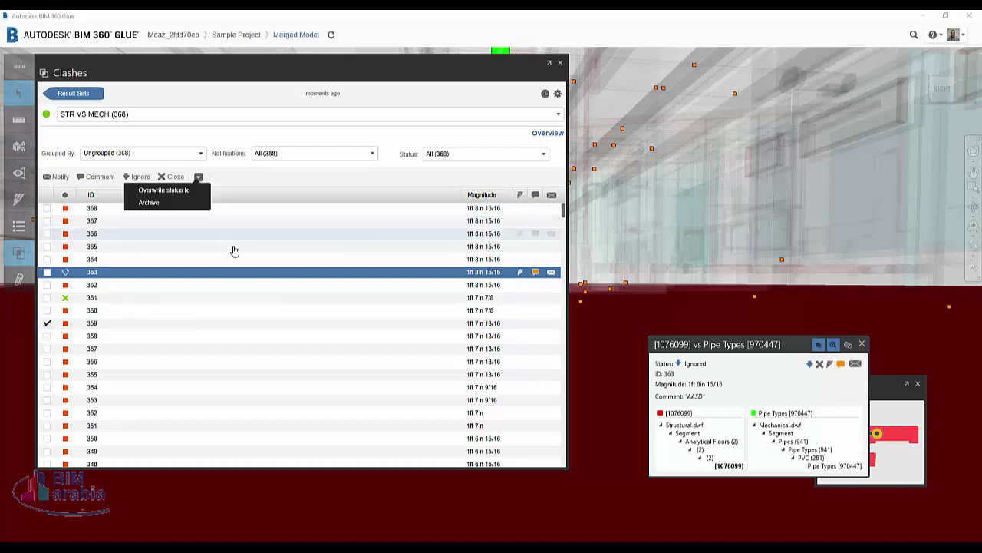
left_click(190, 203)
left_click(216, 134)
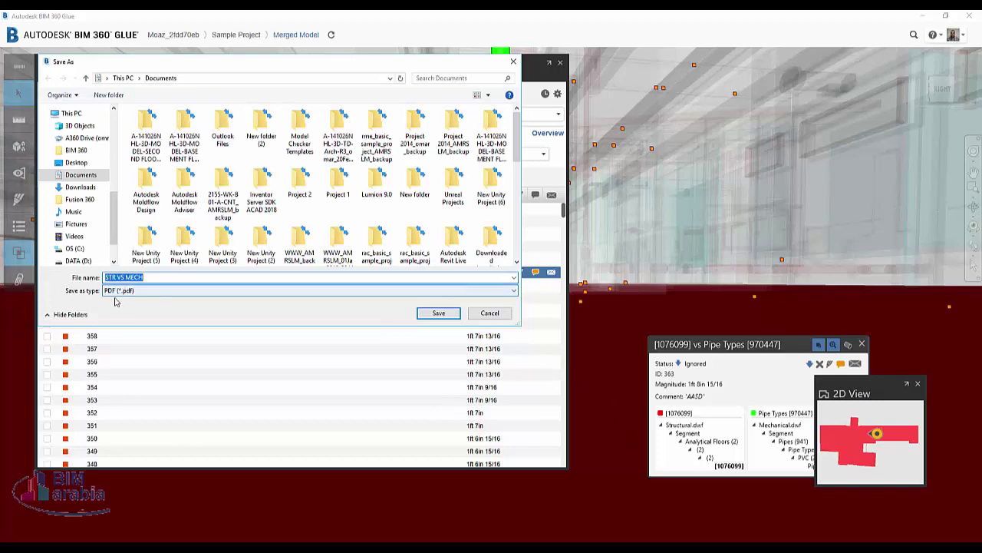
Close the STR VS MECH.pdf save window and tick clash 352.
left_click(490, 312)
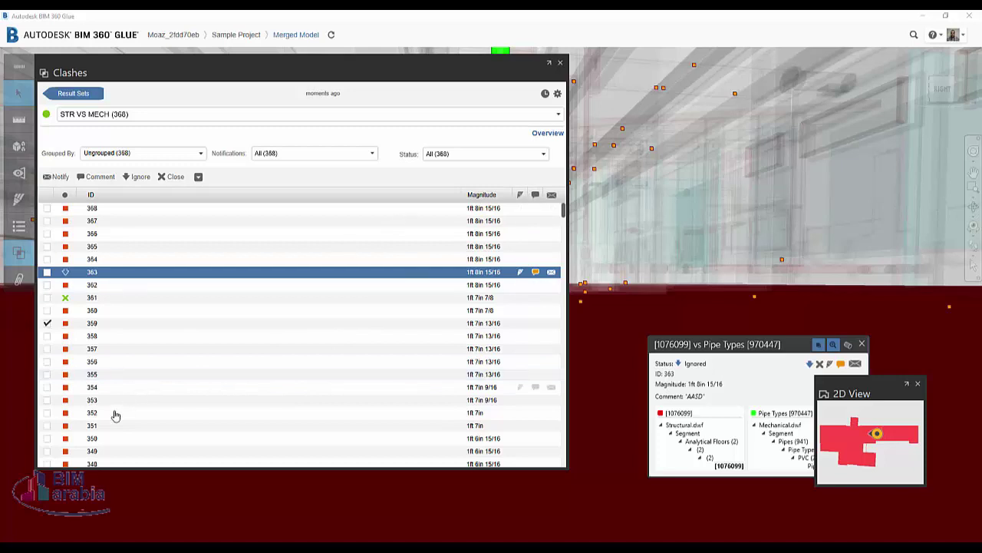
left_click(47, 412)
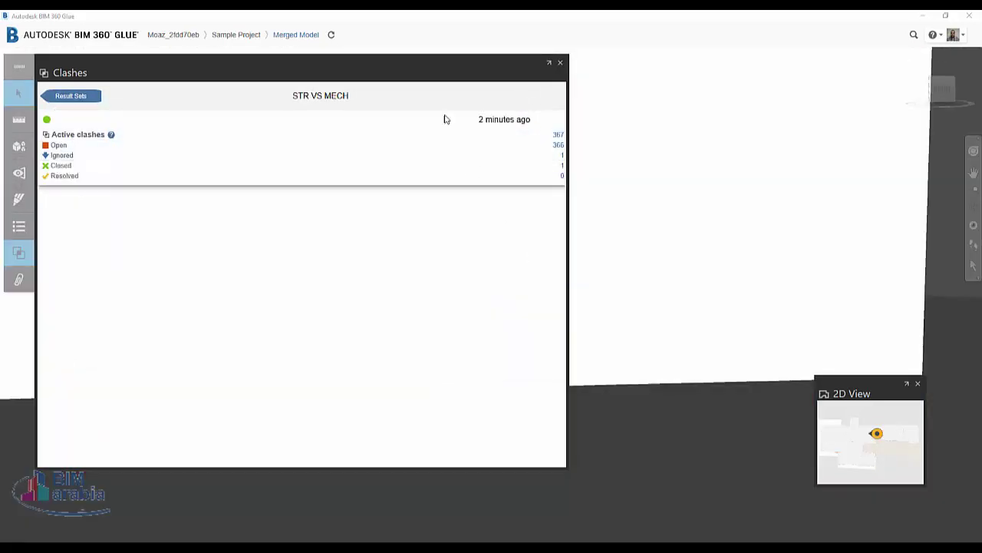
Move the Clashes panel toward the centre and return to the result sets list.
left_click_drag(401, 67, 583, 91)
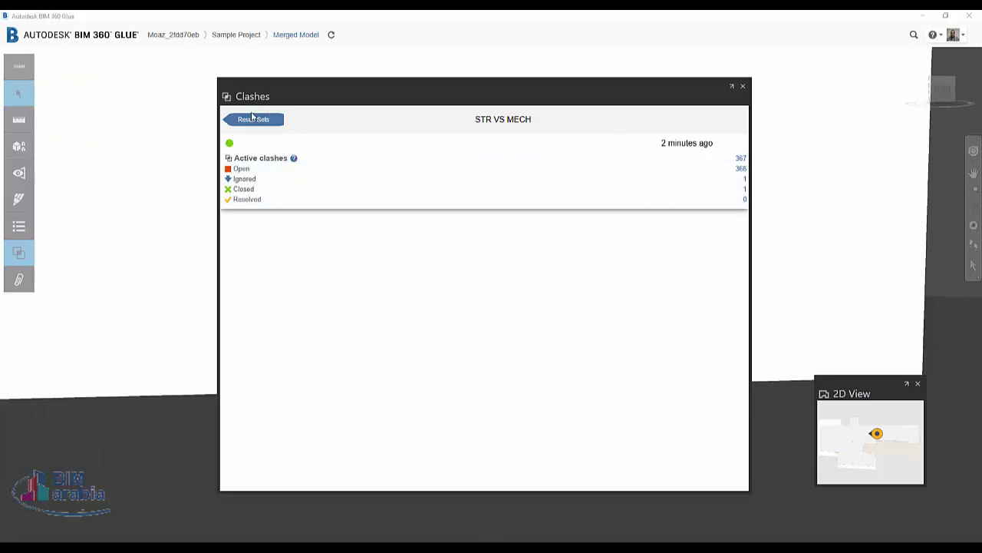
left_click(232, 114)
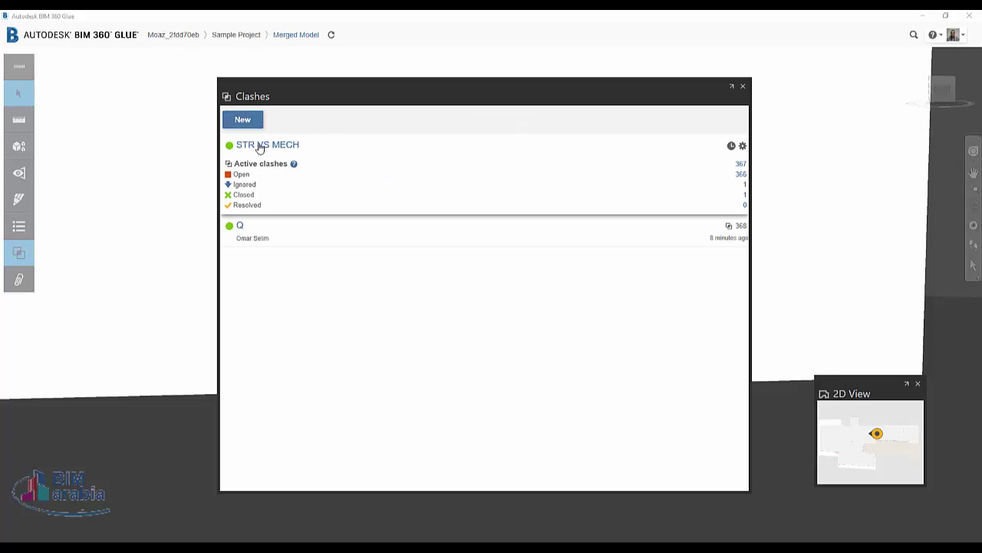